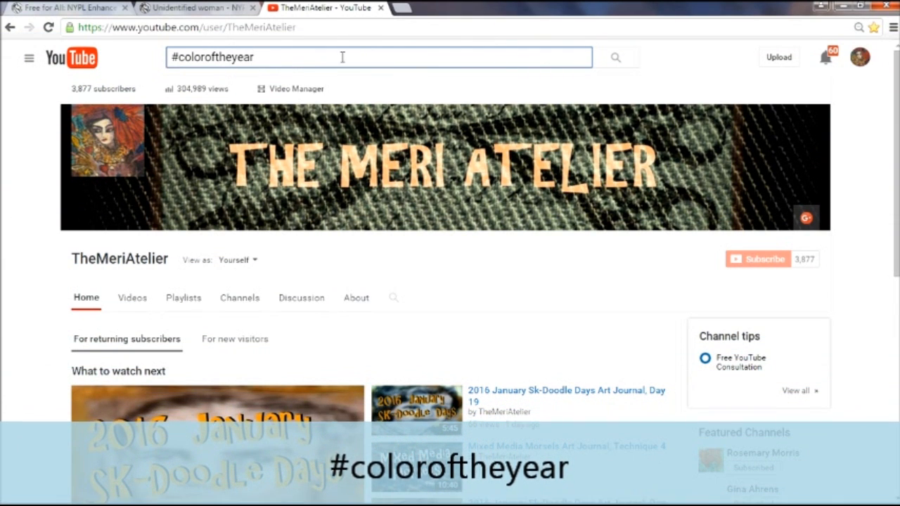
- Search YouTube for #coloroftheyear and look through the resulting videos
click(618, 62)
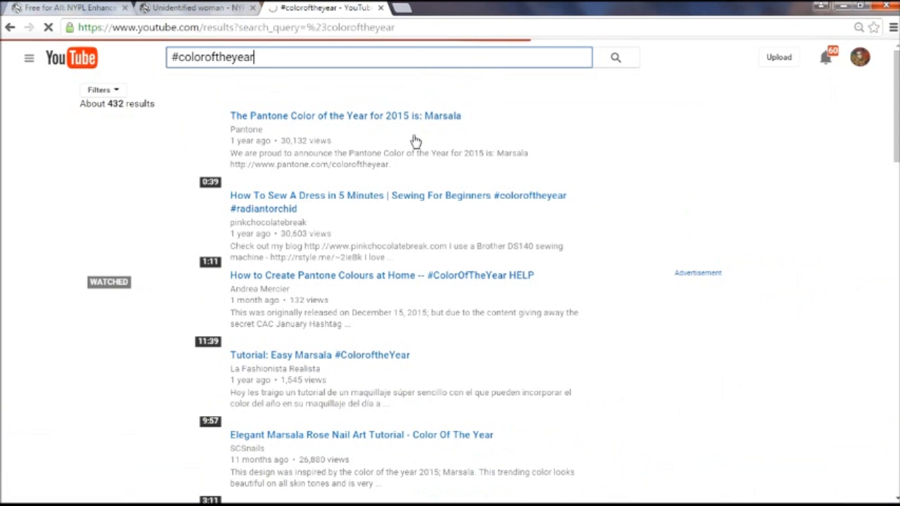
scroll(449, 231, down, 8)
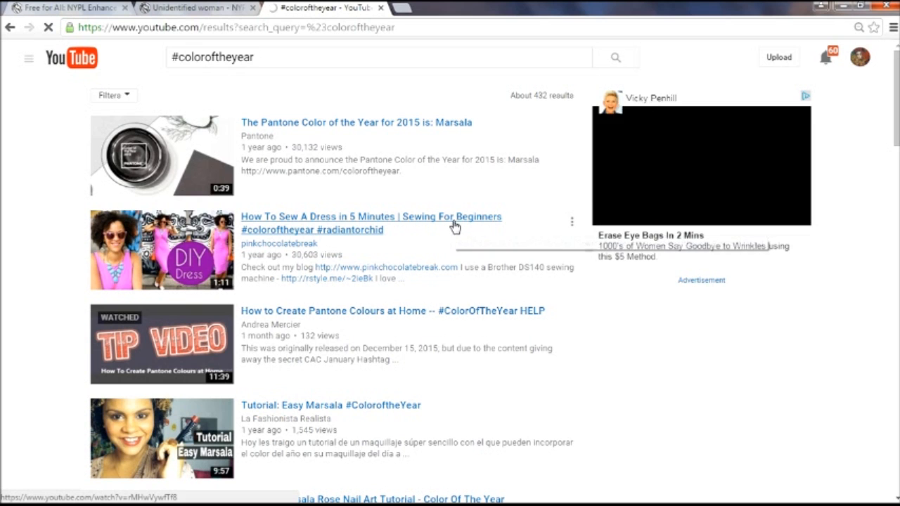
scroll(311, 156, down, 4)
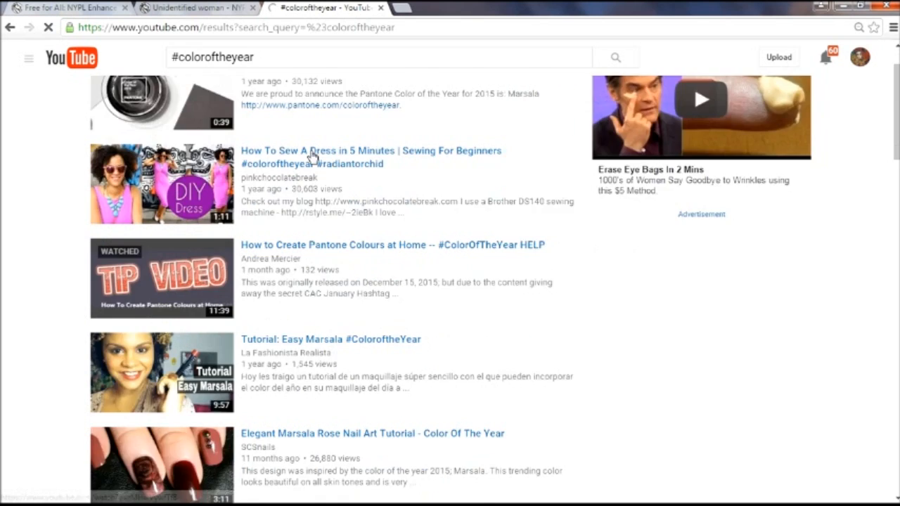
scroll(312, 156, up, 4)
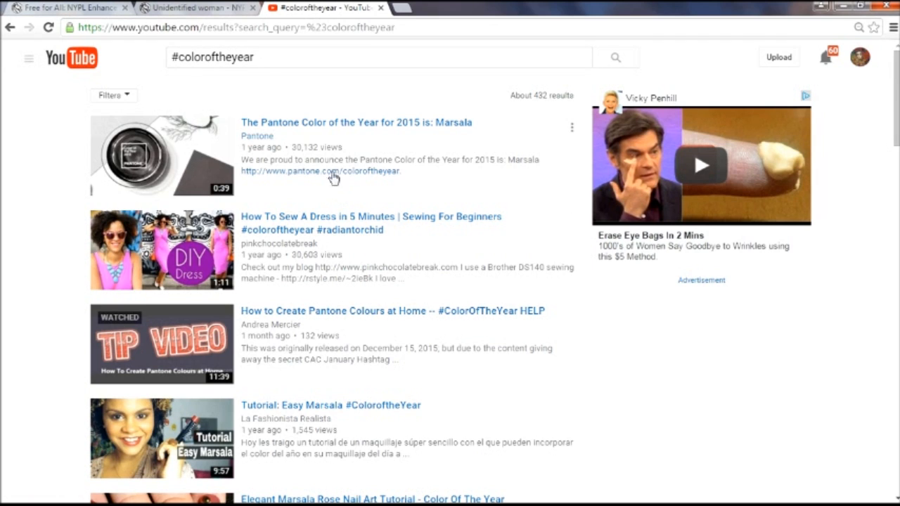
- Switch to the NYPL blog post on public domain collections and read the announcement about high-resolution downloads
click(55, 9)
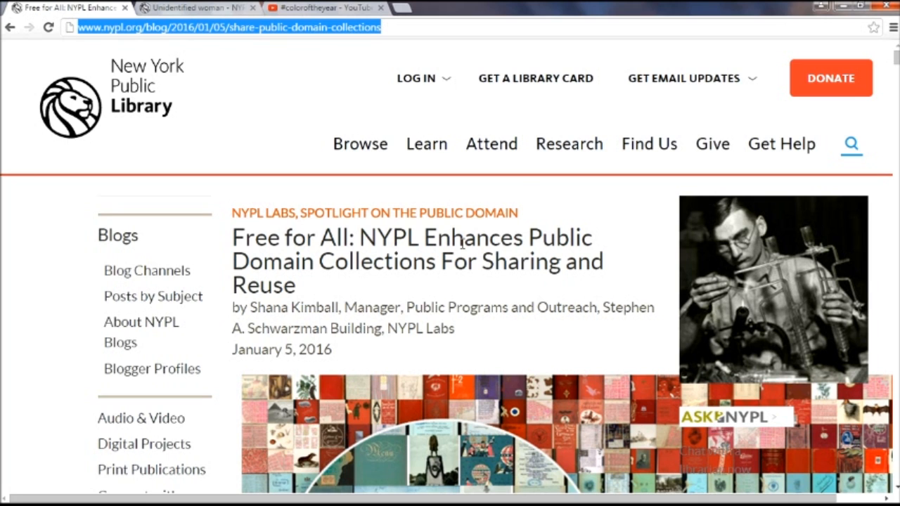
scroll(489, 274, down, 2)
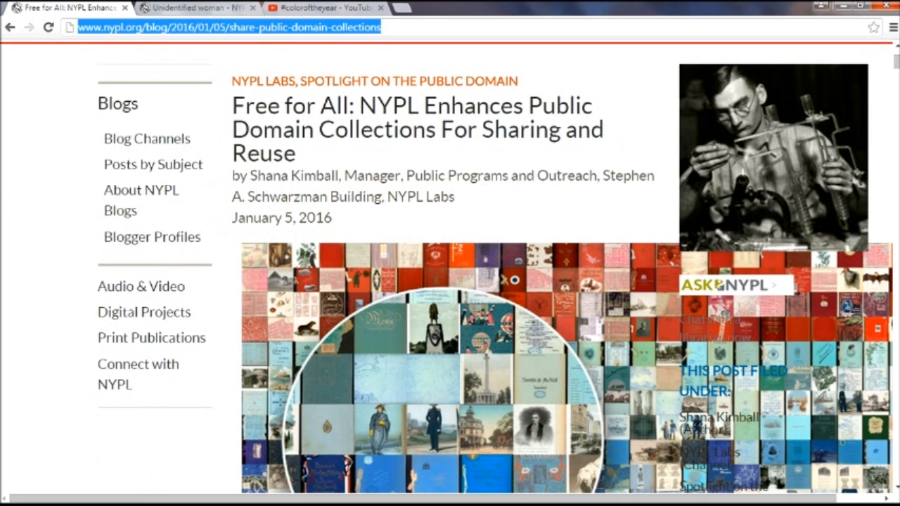
scroll(492, 276, down, 5)
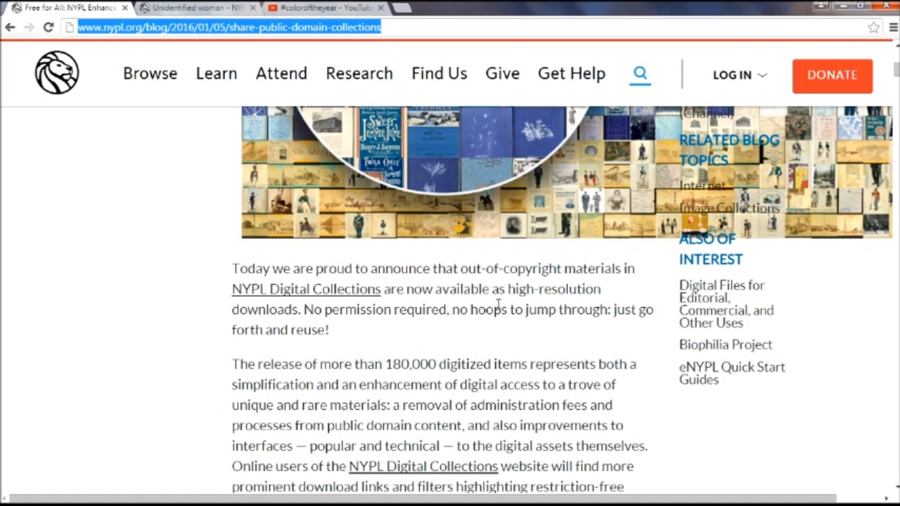
scroll(497, 310, down, 3)
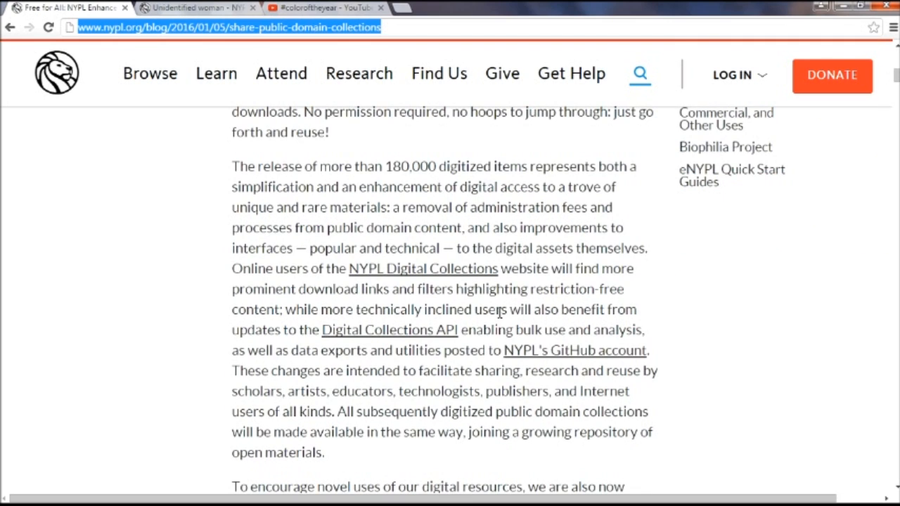
scroll(499, 314, up, 8)
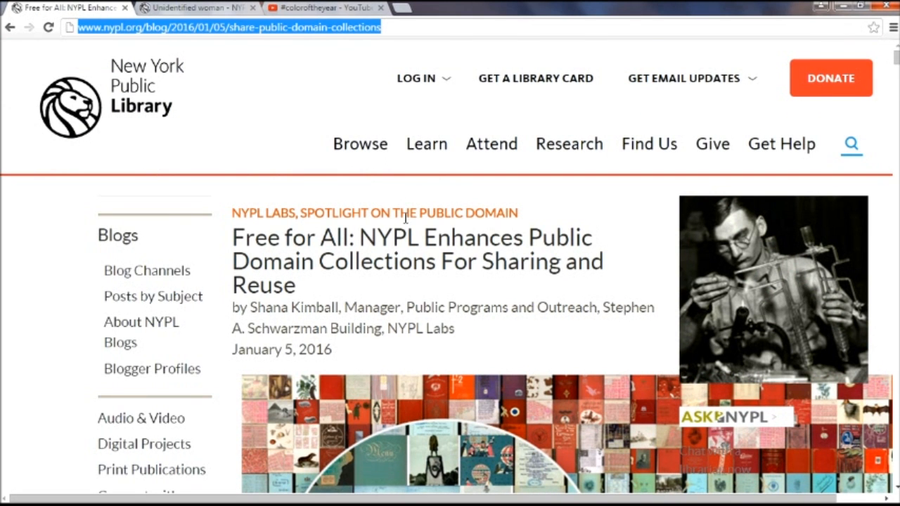
scroll(524, 246, down, 7)
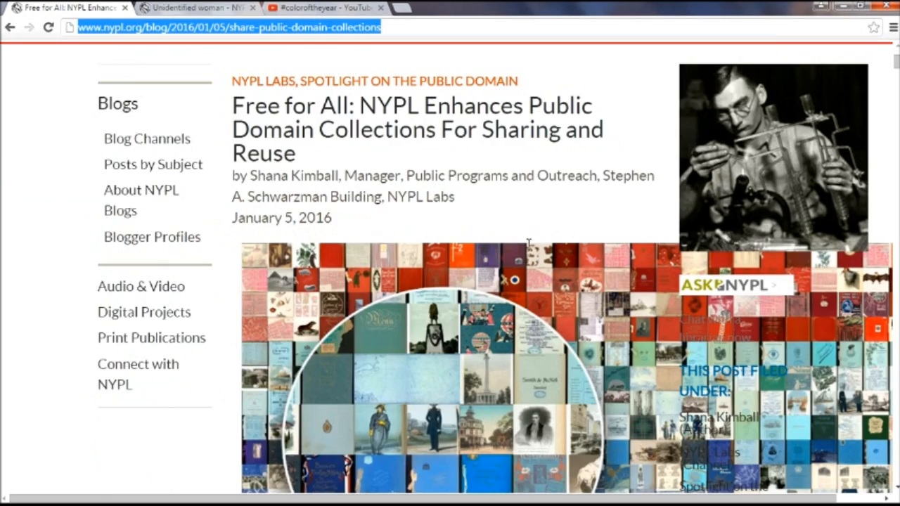
scroll(528, 242, down, 2)
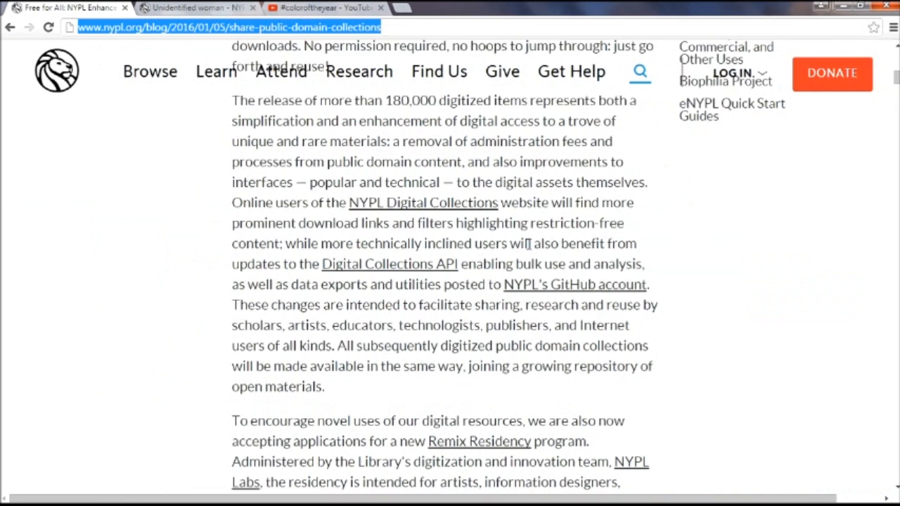
- Open NYPL Digital Collections from the blog post and search for textiles, limited to public domain materials
click(408, 212)
scroll(654, 268, down, 3)
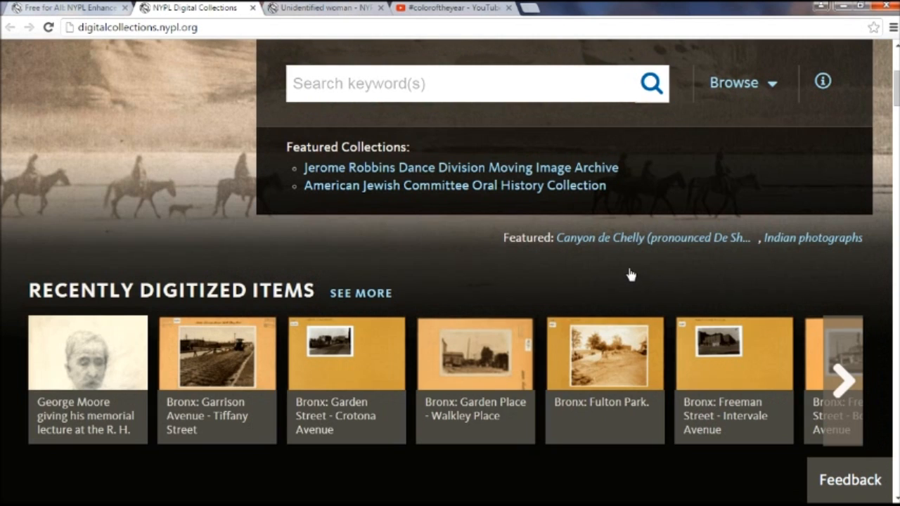
click(431, 90)
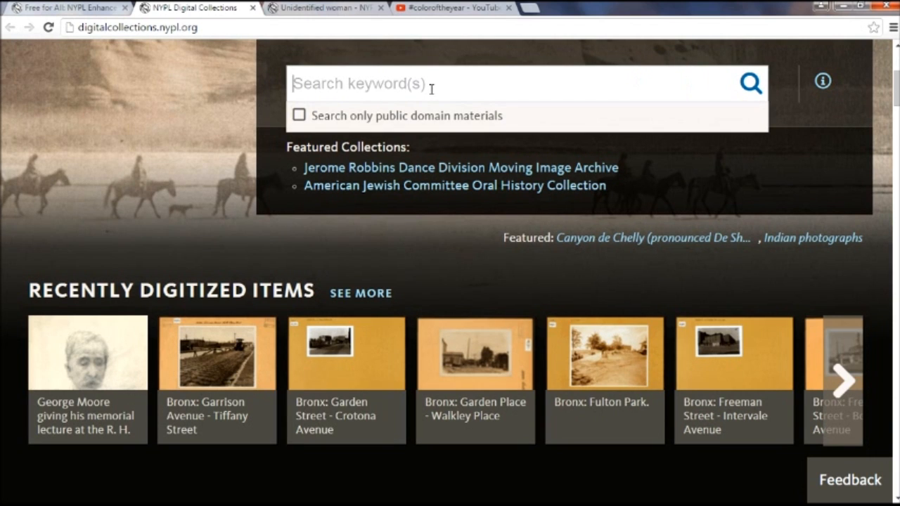
text(t)
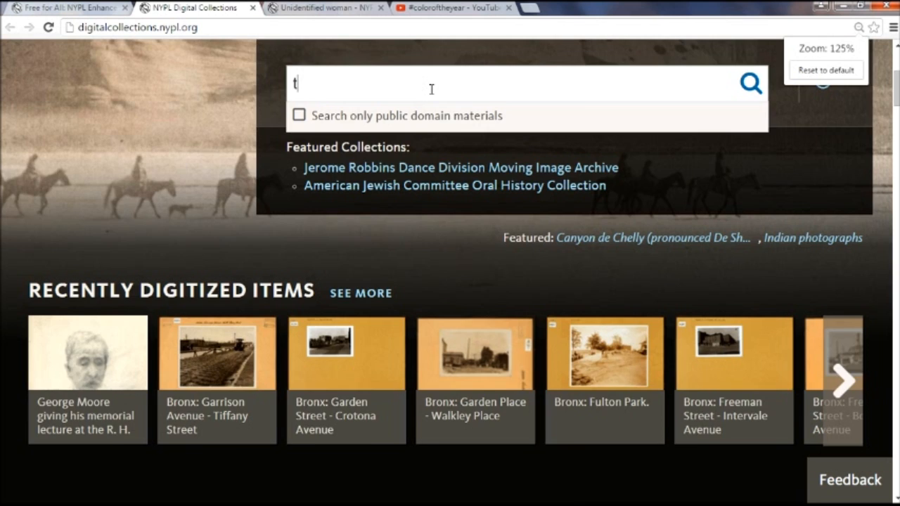
key(ctrl+0)
text(extiles)
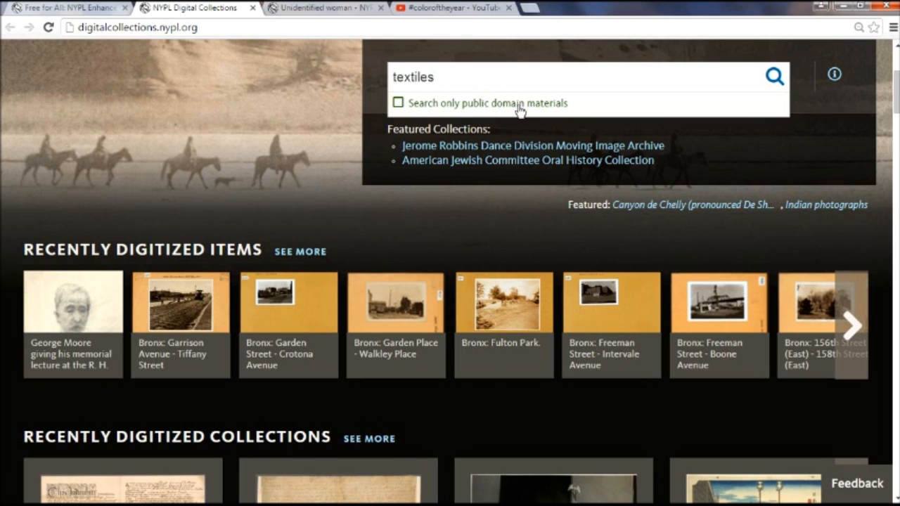
click(397, 104)
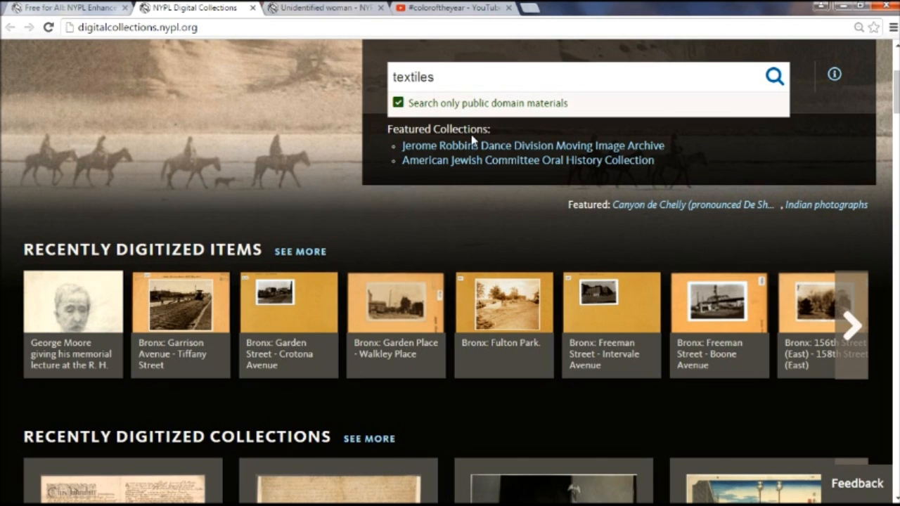
click(774, 77)
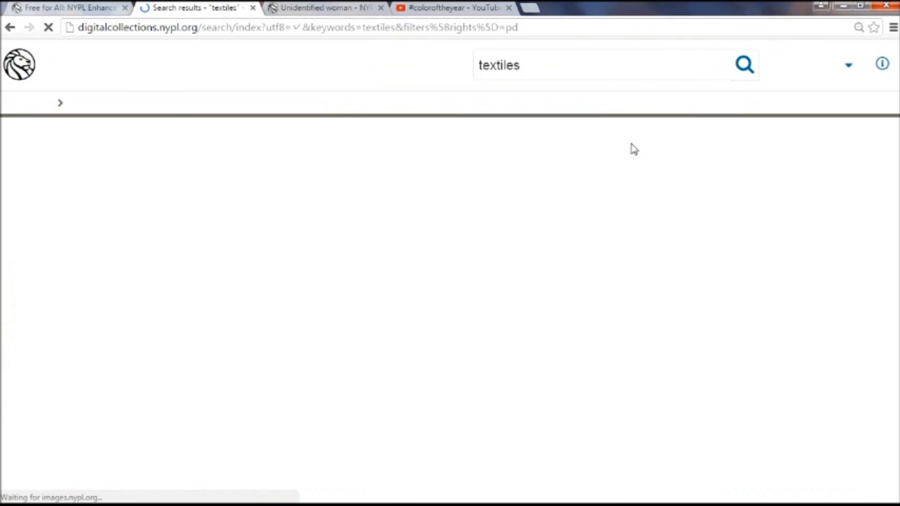
- Browse the textiles results and open the item "Exhibit number three. Chaine leno (mercerized)"
scroll(483, 212, down, 3)
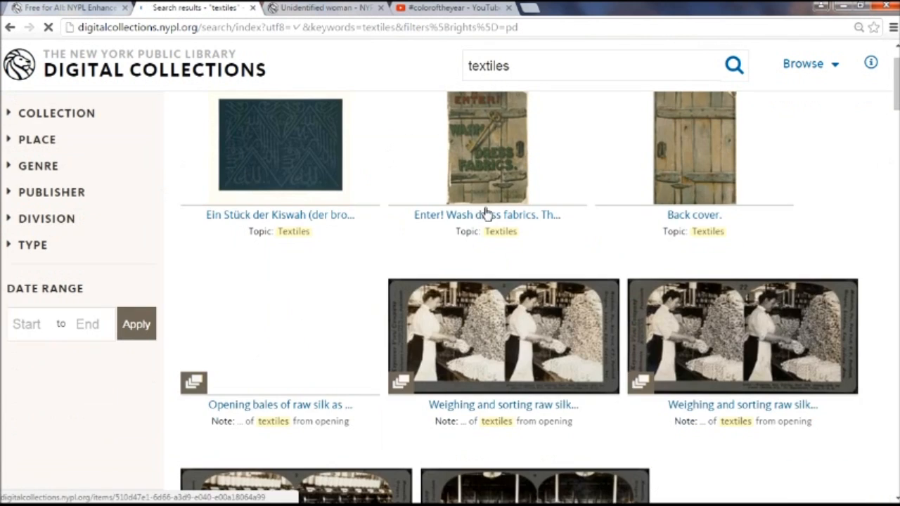
scroll(502, 286, down, 3)
scroll(502, 293, down, 3)
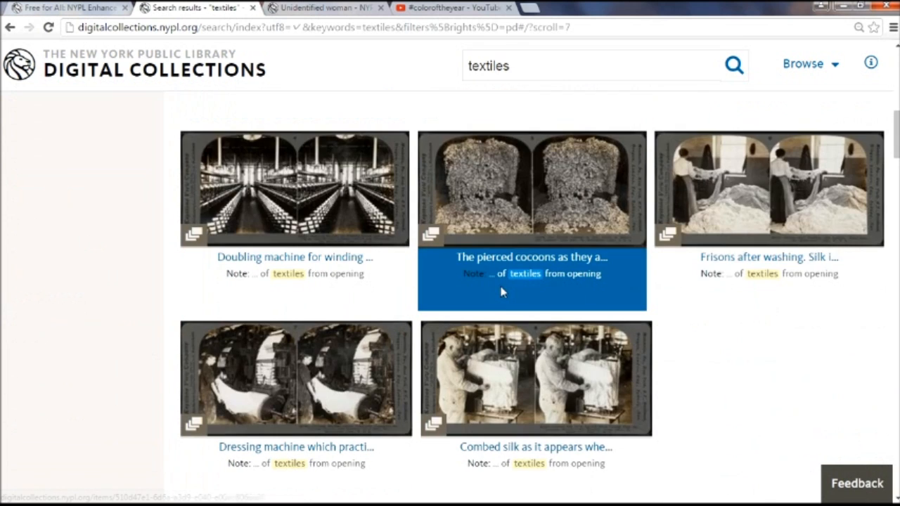
scroll(502, 293, down, 8)
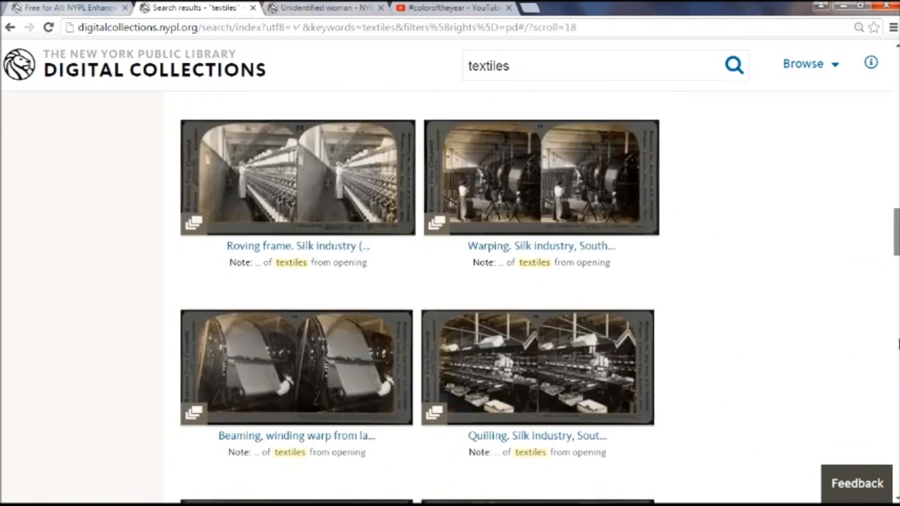
scroll(897, 343, down, 13)
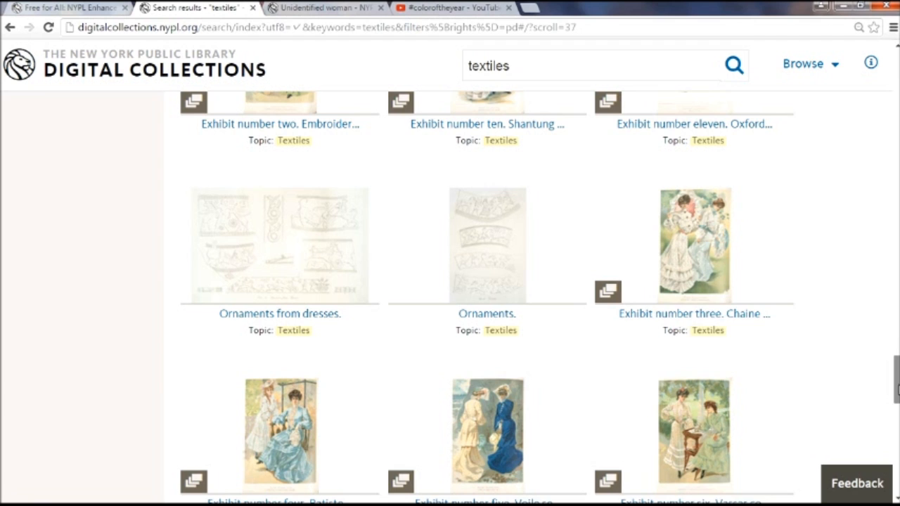
click(698, 265)
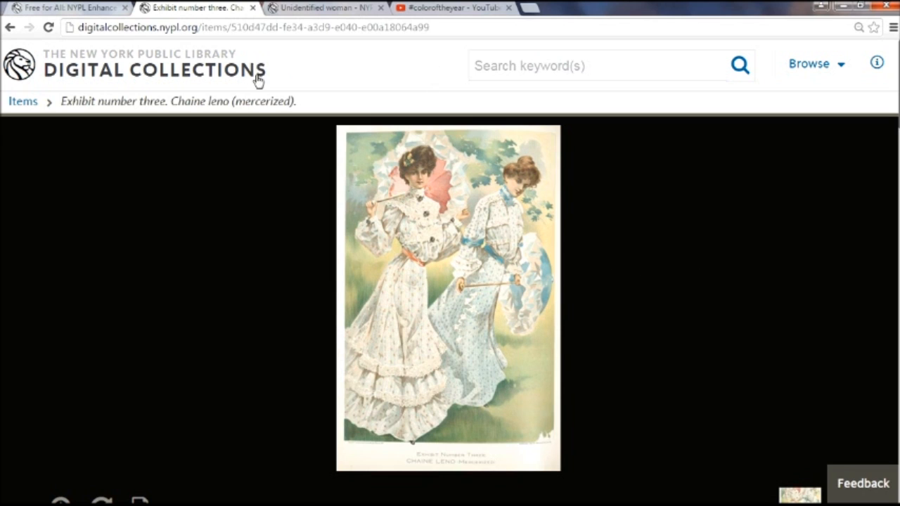
- Close the textile item page and read the NYPL blog post down to the Remix Residency paragraph
click(253, 8)
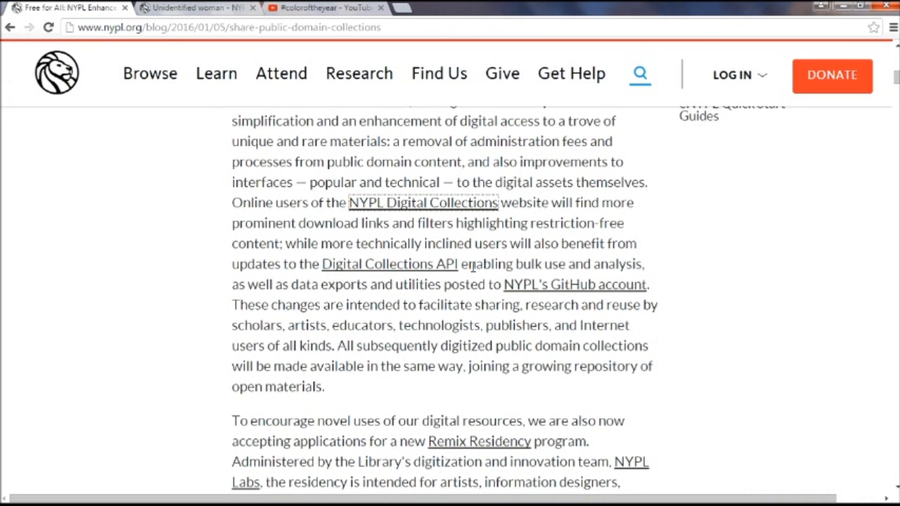
scroll(476, 265, up, 10)
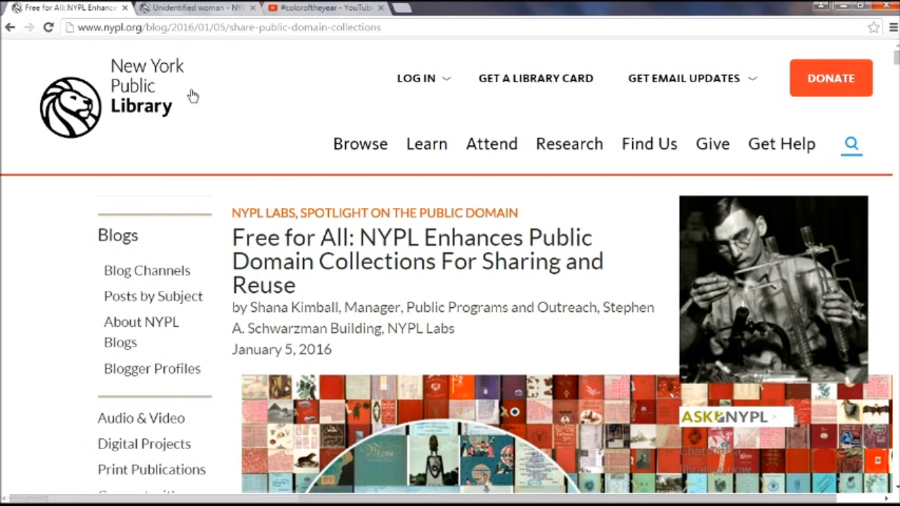
scroll(350, 226, down, 5)
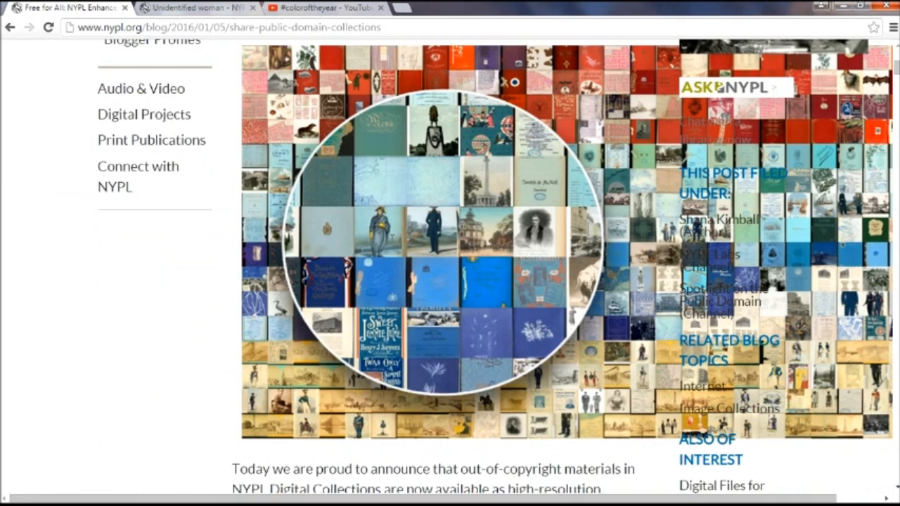
scroll(412, 239, down, 5)
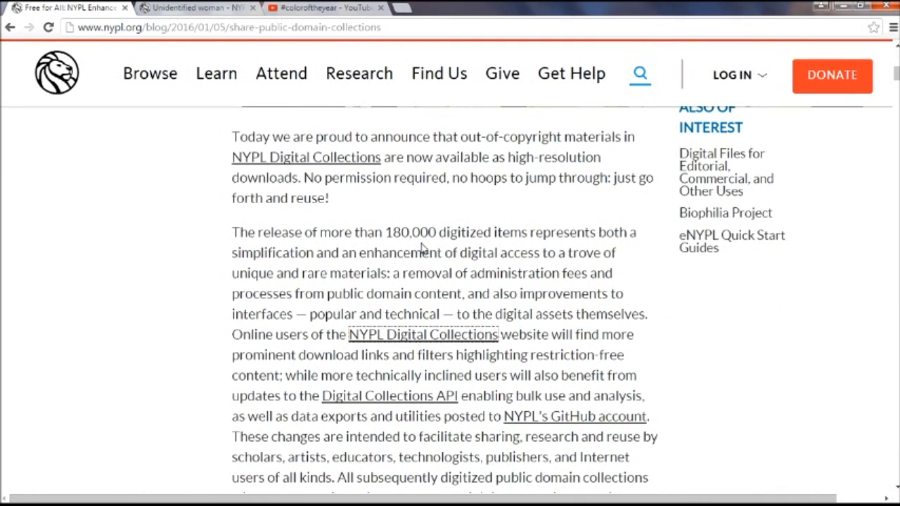
scroll(423, 247, down, 4)
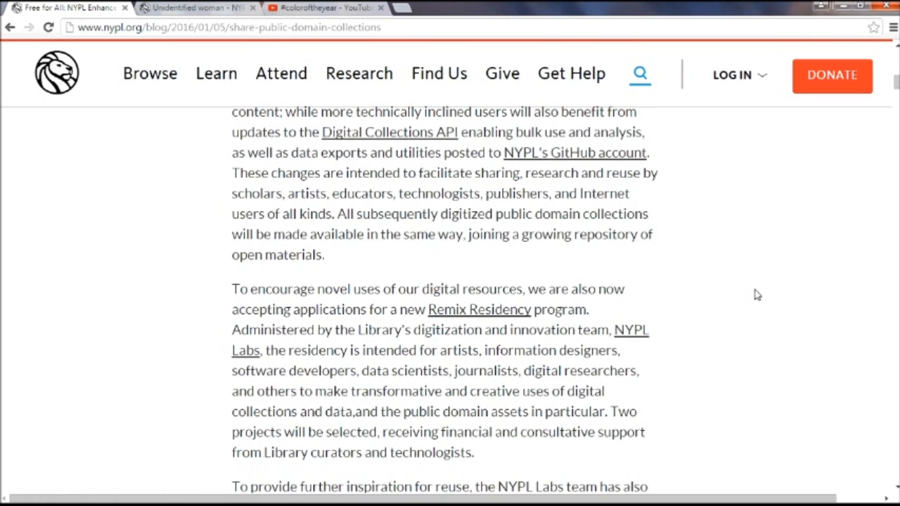
- Check the download options and usage terms on the "Unidentified woman" item page and copy the photograph
click(183, 10)
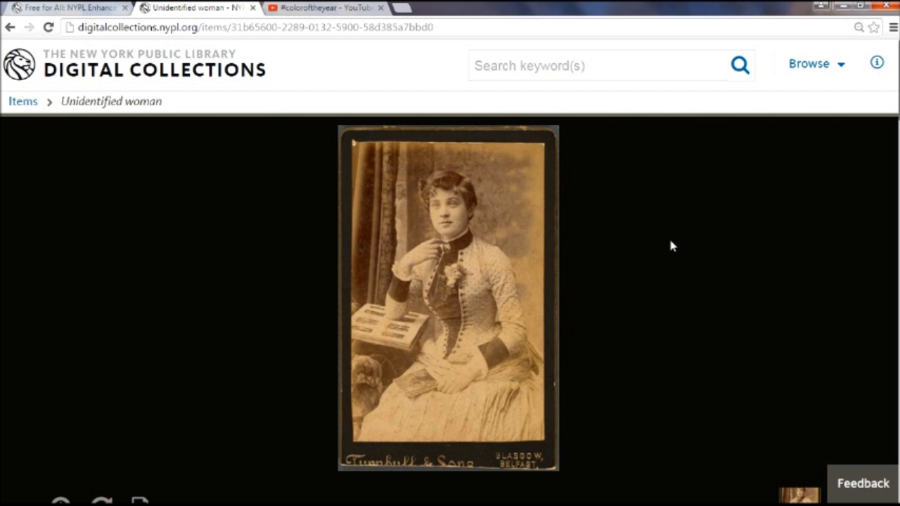
scroll(671, 245, down, 5)
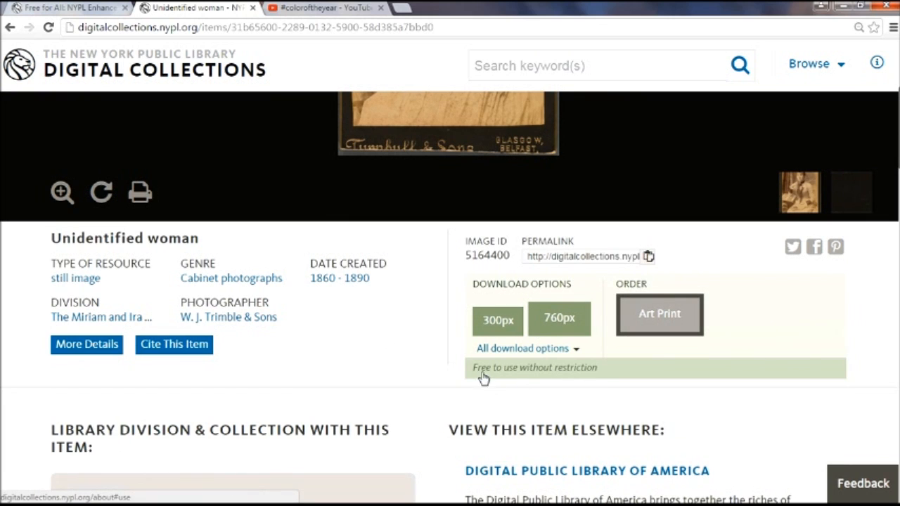
scroll(401, 299, up, 5)
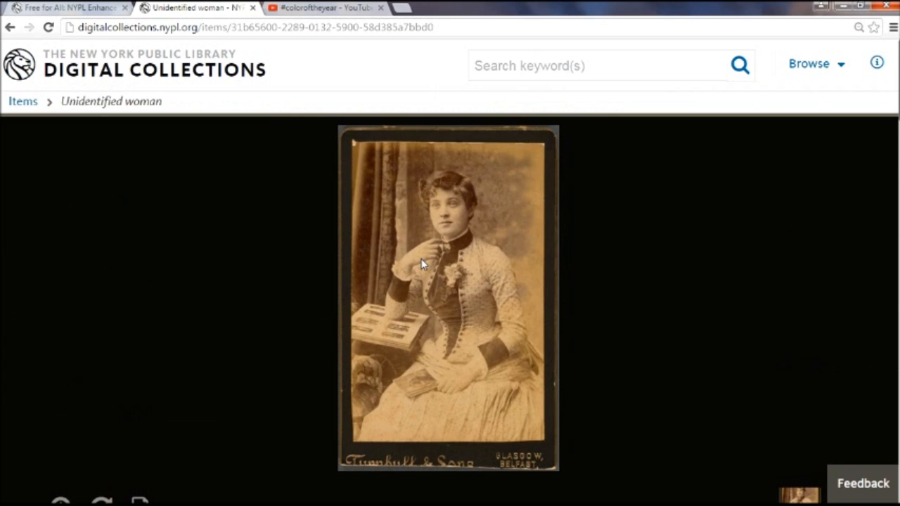
right_click(423, 264)
click(444, 300)
- Switch to Artweaver Free and paste the copied photograph into the blank Untitled 1 canvas
mouse_move(467, 503)
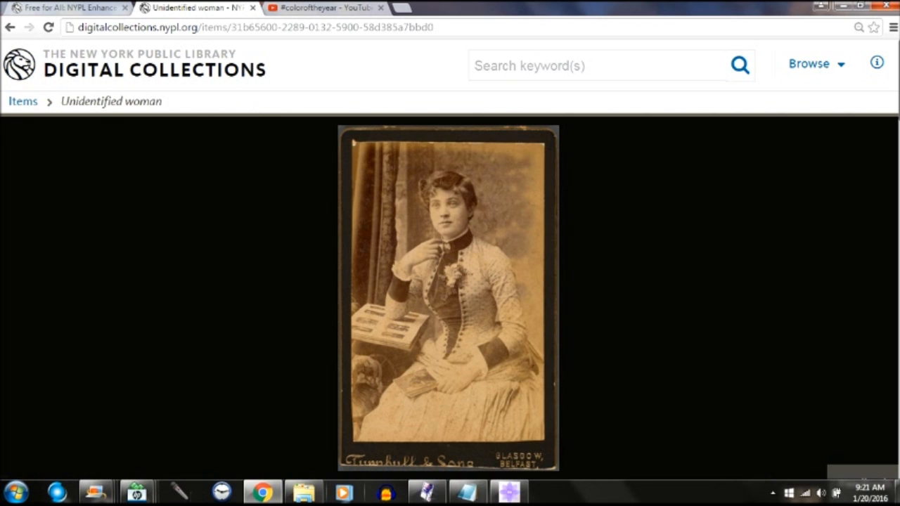
click(509, 492)
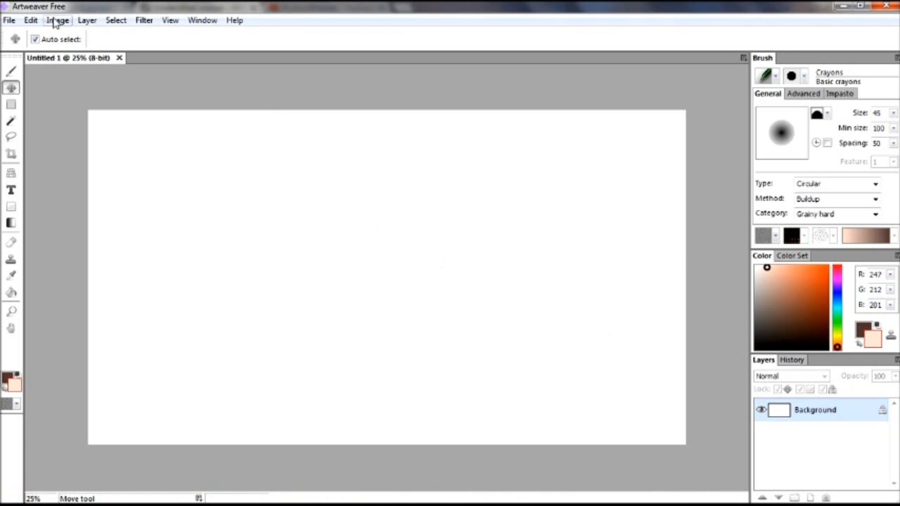
click(31, 20)
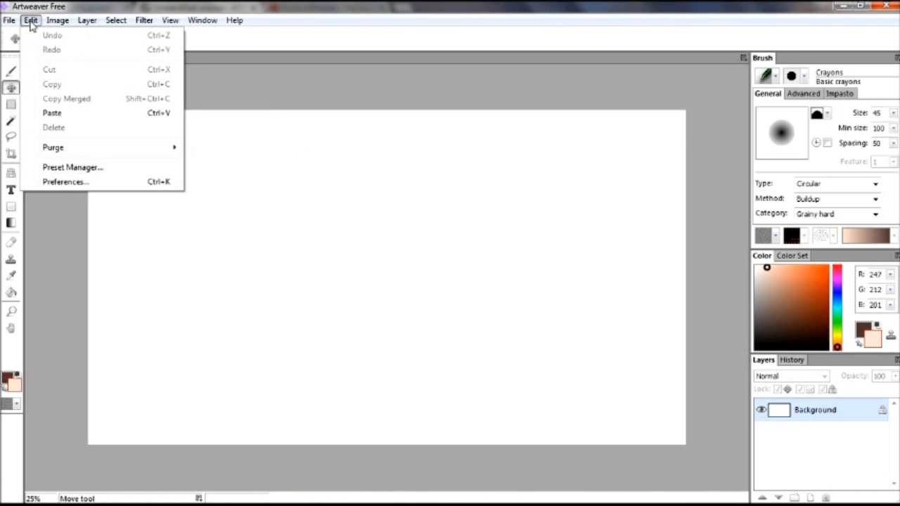
click(66, 113)
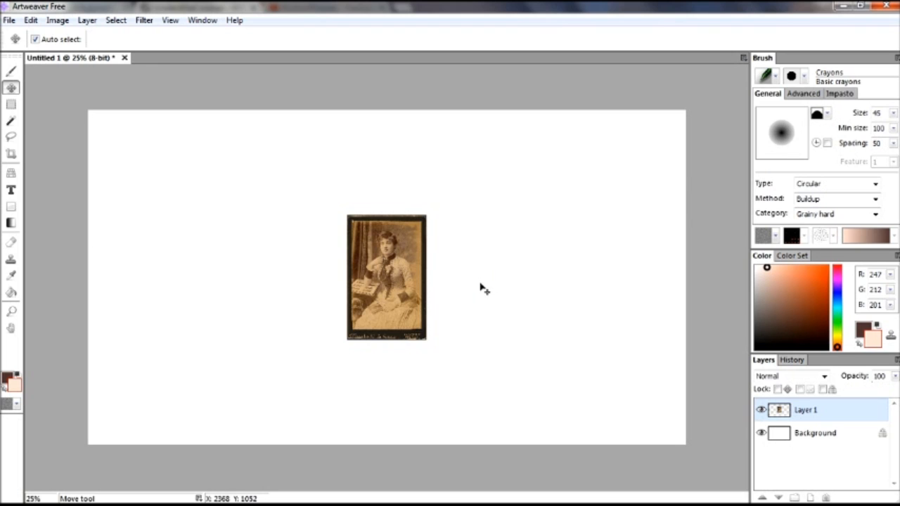
- Scale the pasted photograph to 272% height to fill the canvas vertically, and widen it to restore natural proportions
click(85, 21)
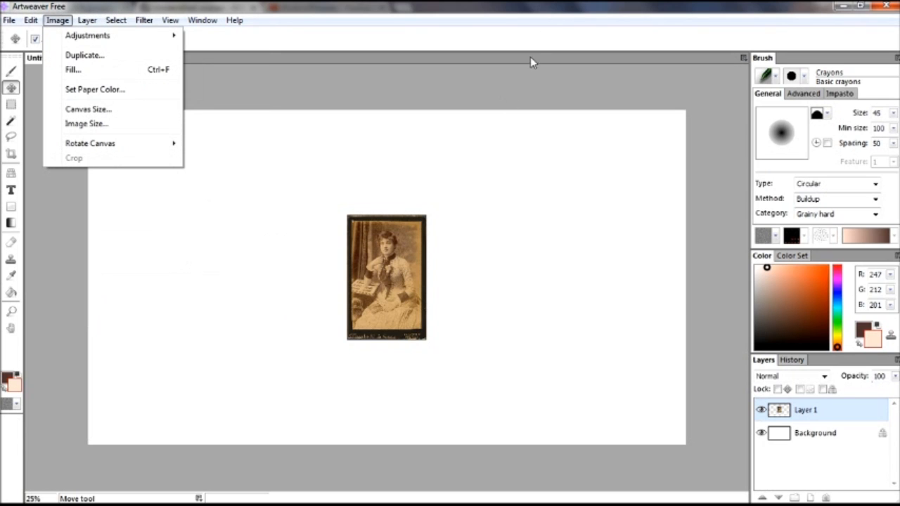
click(540, 13)
click(58, 21)
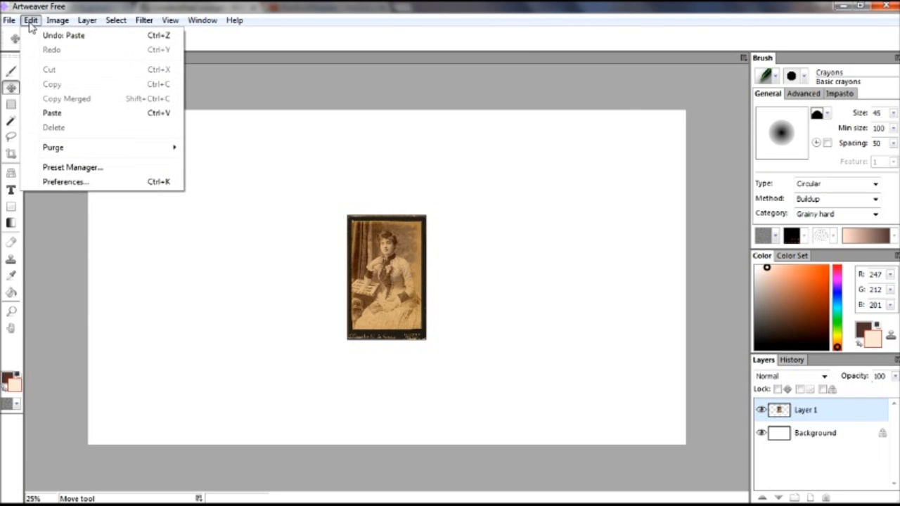
mouse_move(9, 20)
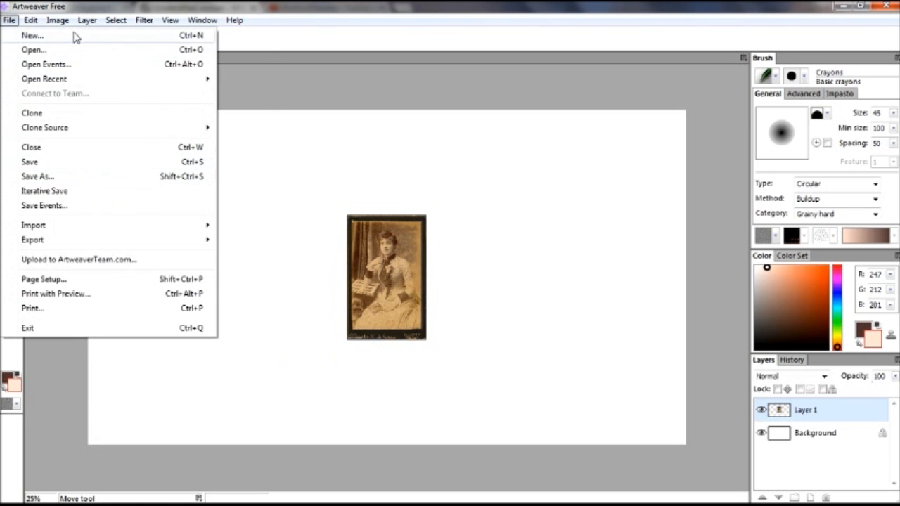
mouse_move(93, 21)
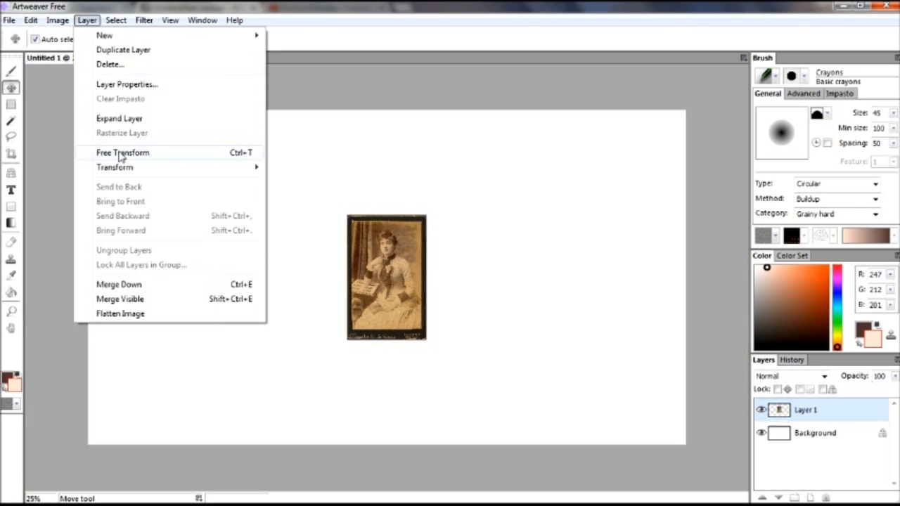
mouse_move(134, 170)
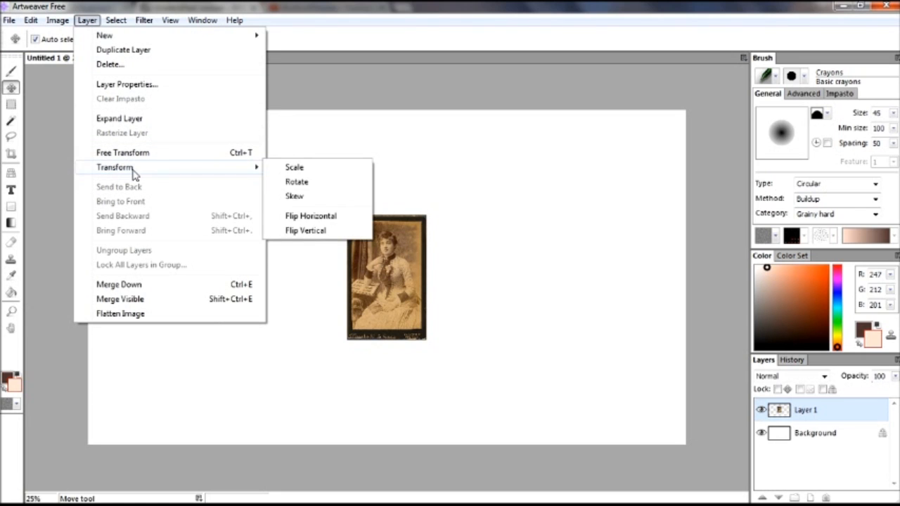
click(357, 172)
drag(386, 215, 387, 111)
drag(386, 342, 389, 450)
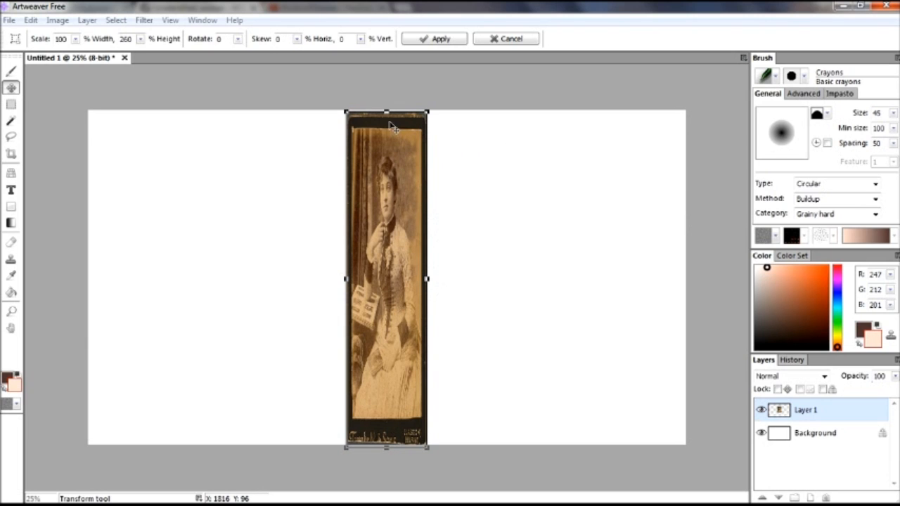
drag(386, 111, 386, 107)
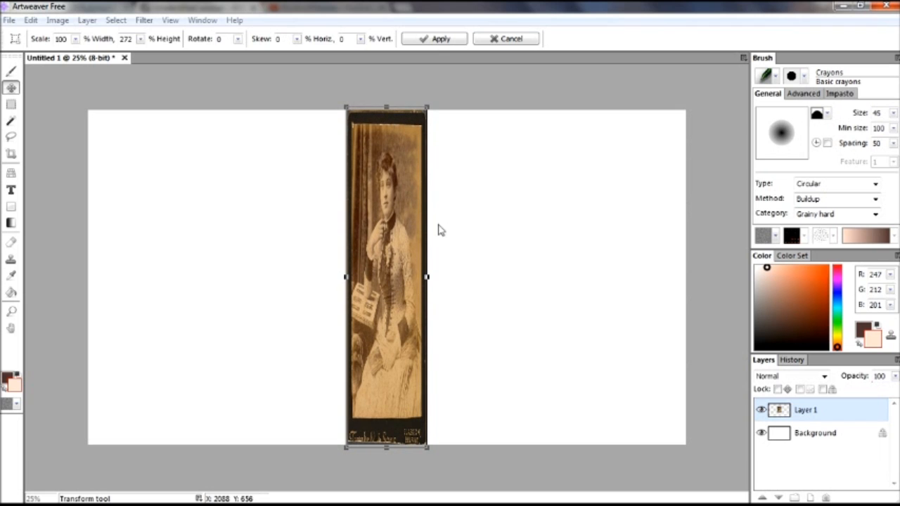
drag(428, 277, 563, 264)
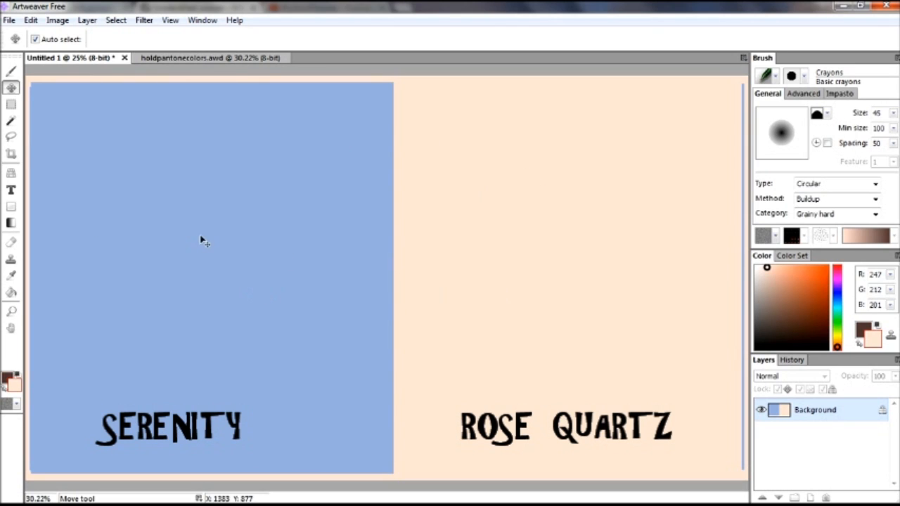
- Sample the Serenity blue swatch and fill the photograph's dark border with it in Untitled 1
click(11, 276)
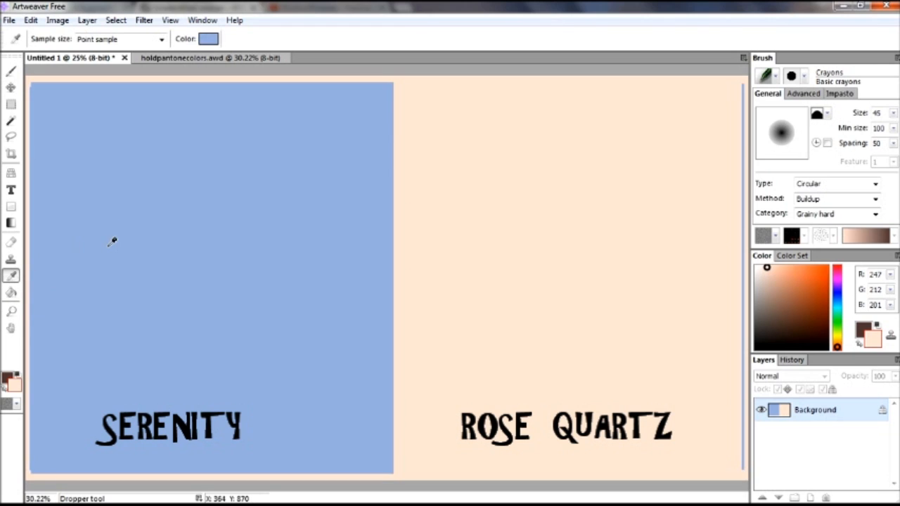
click(215, 231)
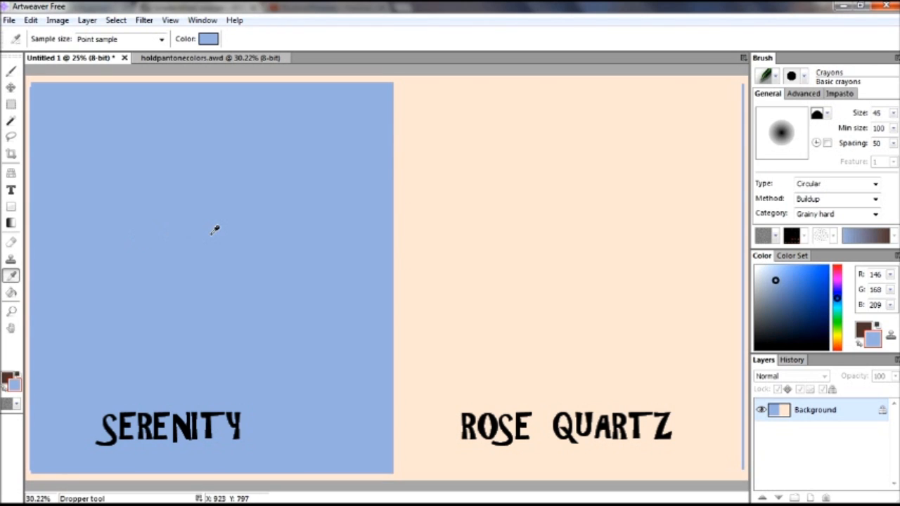
click(62, 58)
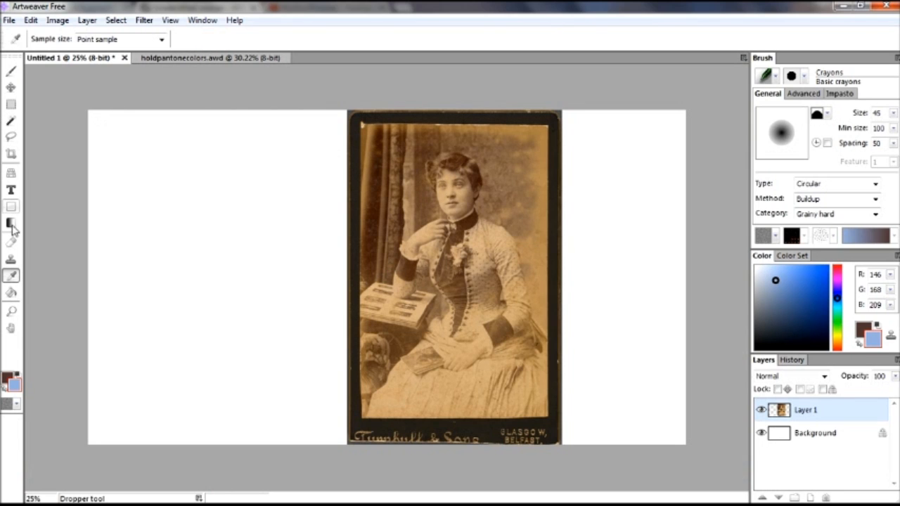
click(11, 292)
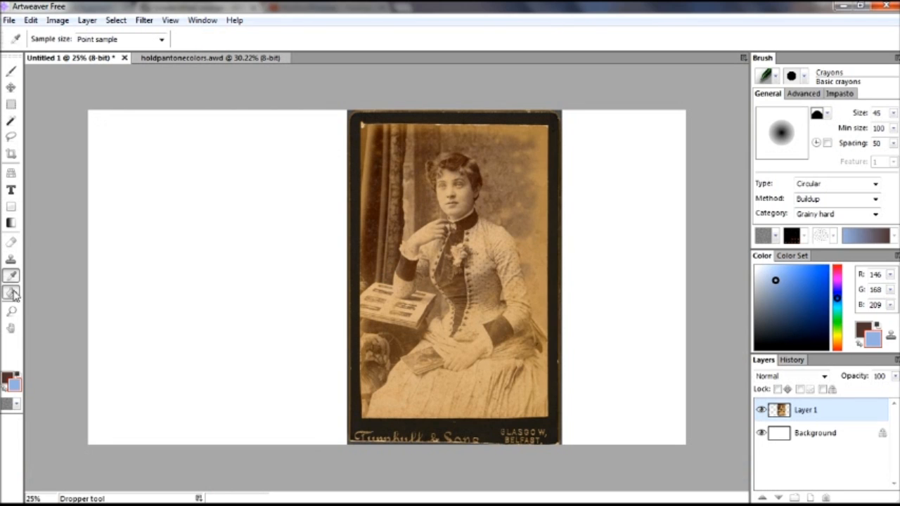
click(349, 152)
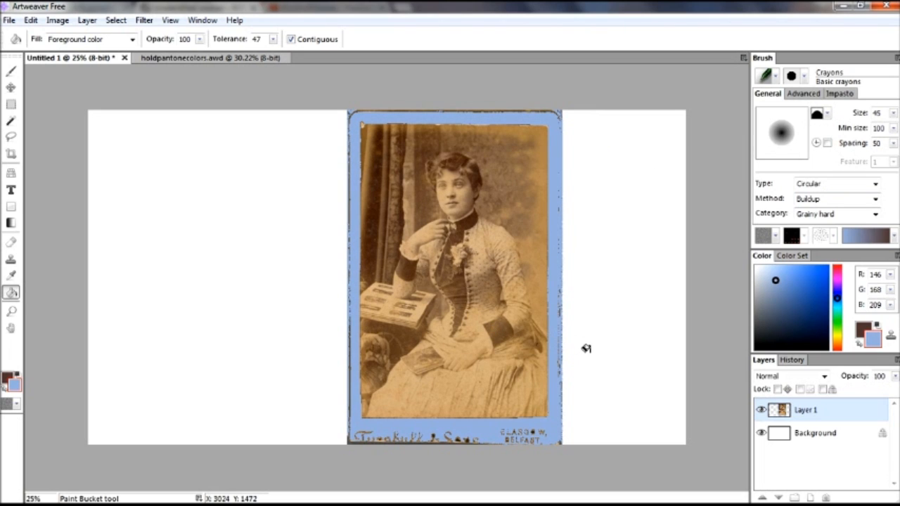
- Sample the Rose Quartz color from holdpantonecolors.awd and fill the woman's figure in the photograph with it
click(191, 59)
click(11, 276)
click(578, 222)
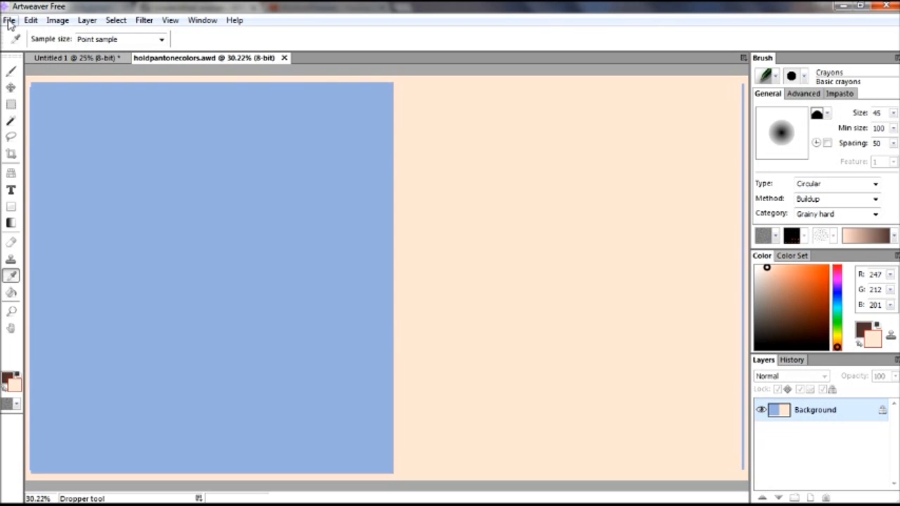
click(75, 57)
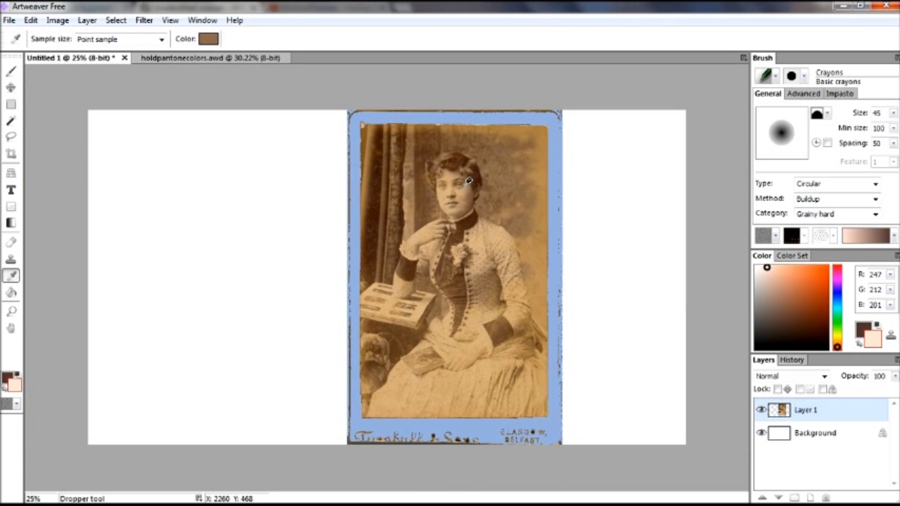
click(11, 293)
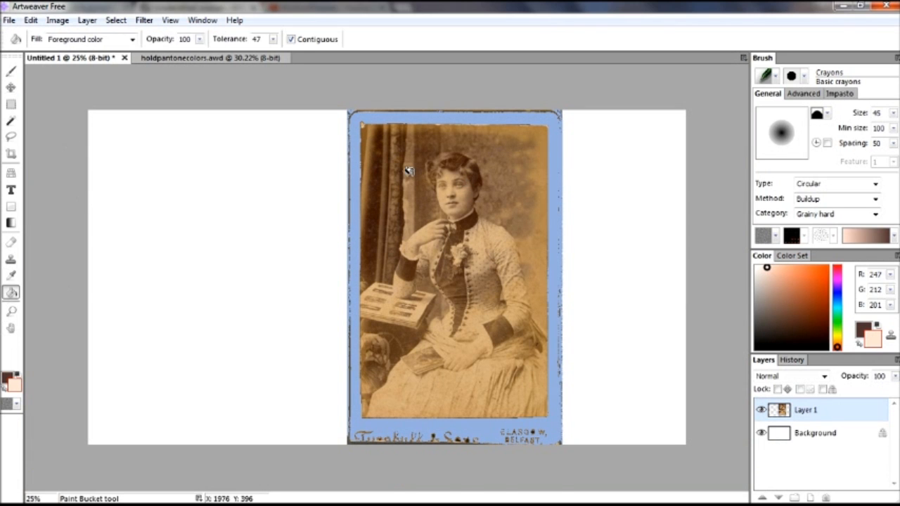
click(461, 191)
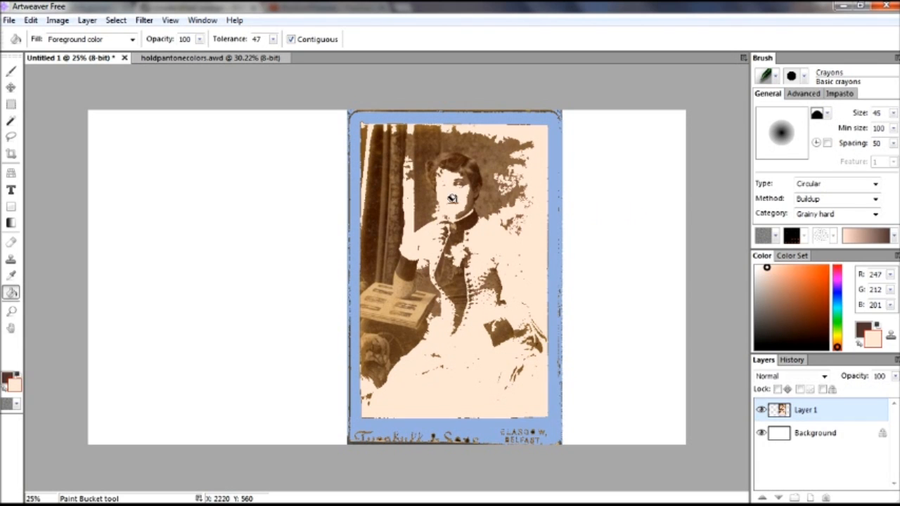
- Move the recolored photograph to the canvas's left edge and scale a second copy beside it to 247% width and 272% height
key(v)
drag(405, 267, 230, 267)
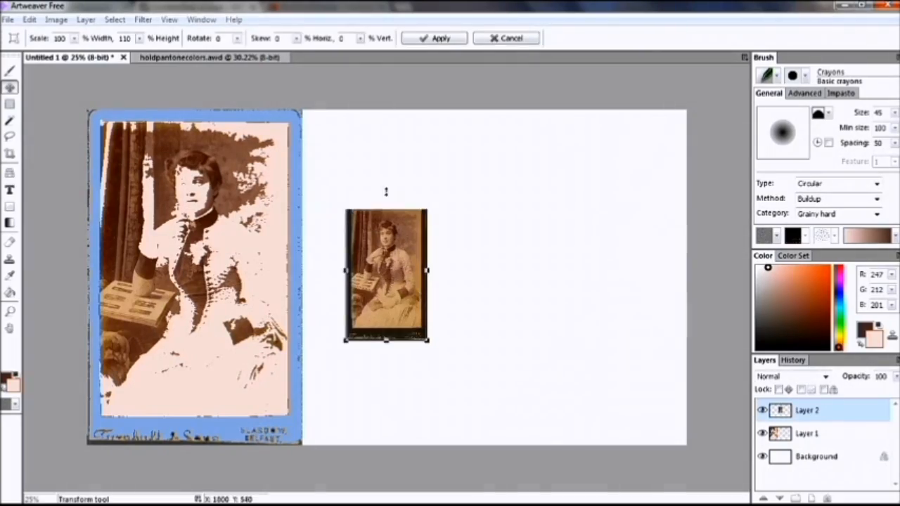
drag(386, 207, 386, 110)
drag(426, 274, 544, 275)
drag(449, 232, 407, 231)
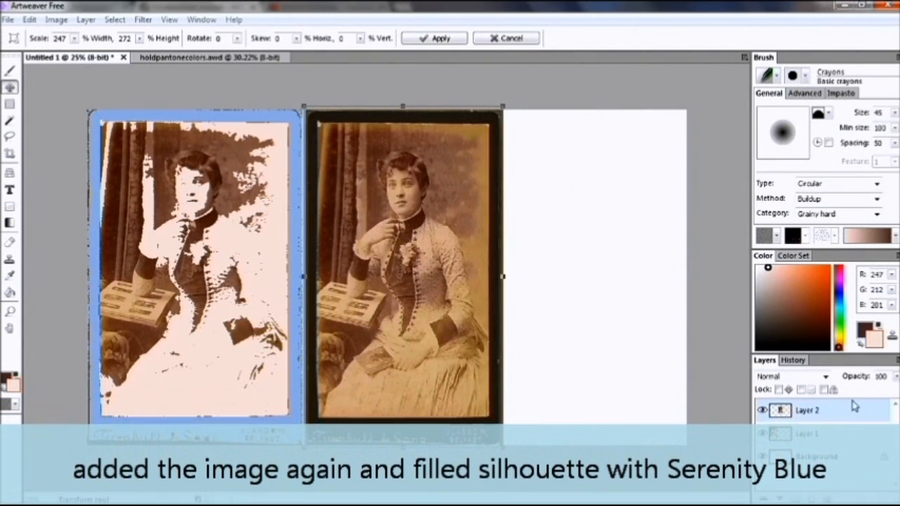
key(Return)
- Fill the second photograph's border with Rose Quartz and the woman's silhouette with Serenity blue
key(g)
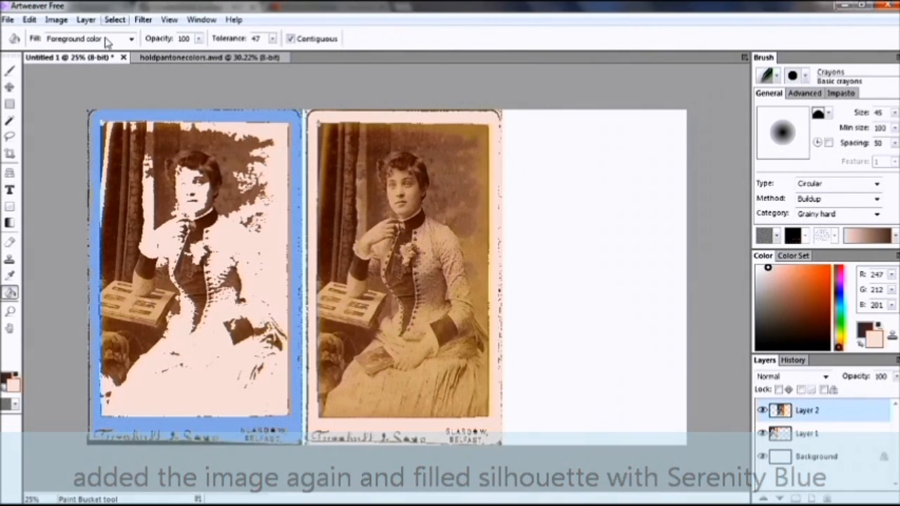
click(154, 237)
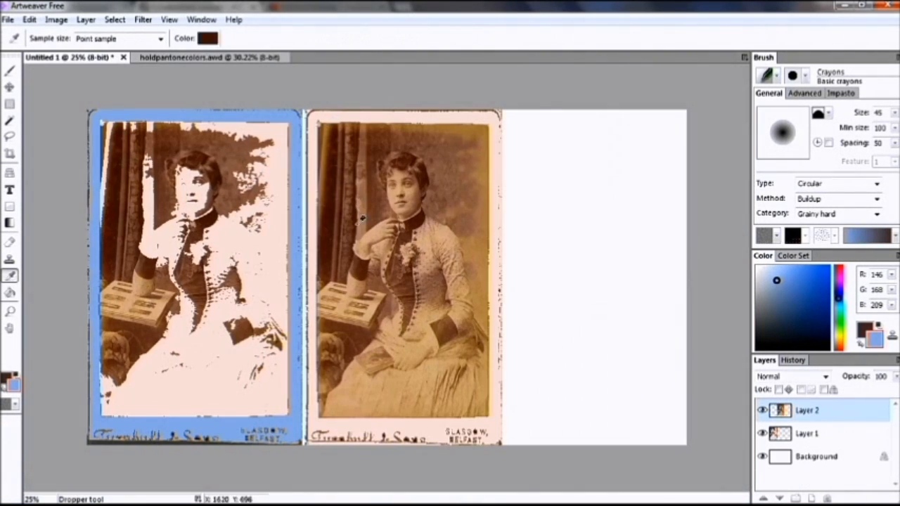
key(g)
click(407, 185)
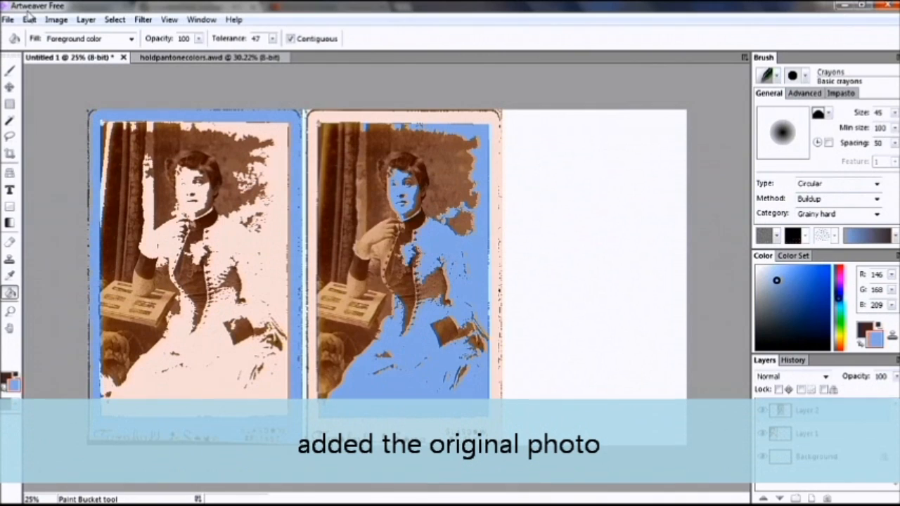
- Paste the original photograph again and scale it to fill the empty third of the canvas beside the other two
key(ctrl+v)
key(v)
drag(387, 278, 565, 273)
key(ctrl+t)
drag(566, 211, 566, 109)
drag(566, 335, 566, 446)
drag(606, 277, 693, 278)
drag(527, 278, 498, 278)
click(432, 39)
- Adjust the widths and positions of the photograph layers so the three panels fit side by side across the canvas
click(806, 457)
key(ctrl+t)
drag(425, 277, 415, 276)
drag(237, 268, 242, 270)
click(441, 37)
click(807, 433)
key(ctrl+t)
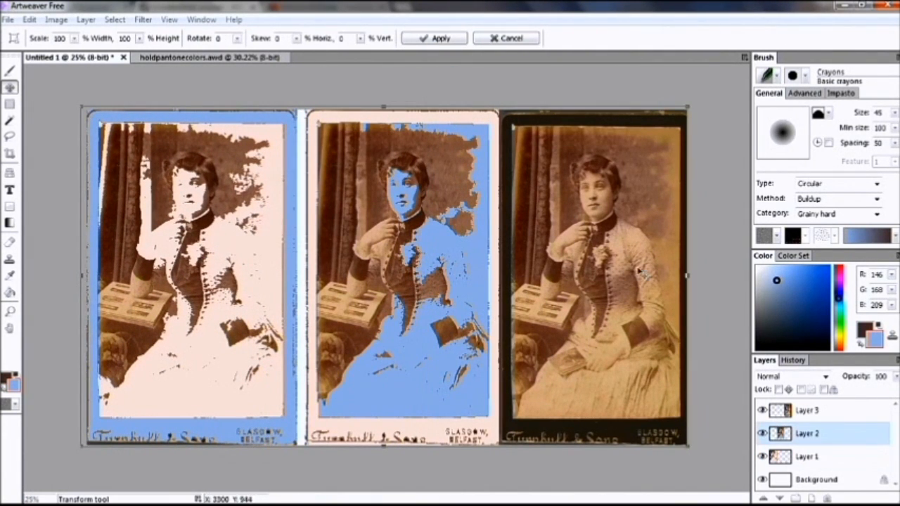
drag(654, 282, 666, 281)
click(441, 38)
drag(590, 249, 577, 250)
key(ctrl+t)
click(467, 39)
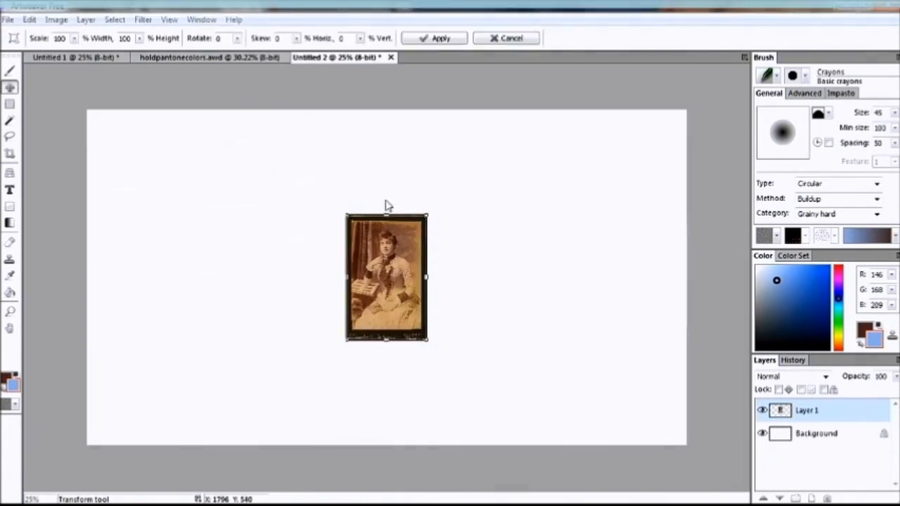
- Scale the photograph in Untitled 2 up to the full canvas height and widen it to match
drag(386, 204, 385, 114)
drag(412, 227, 541, 275)
click(433, 38)
- Paste more copies of the photograph in Untitled 2 and arrange three of them in an evenly spaced row
key(ctrl+v)
drag(422, 258, 187, 258)
drag(506, 260, 633, 263)
key(ctrl+v)
drag(203, 260, 178, 259)
drag(407, 261, 378, 259)
mouse_move(524, 238)
mouse_down()
mouse_move(438, 242)
mouse_move(515, 237)
mouse_up()
drag(601, 213, 603, 212)
drag(390, 194, 407, 199)
drag(217, 218, 227, 219)
drag(395, 212, 394, 209)
drag(170, 257, 177, 257)
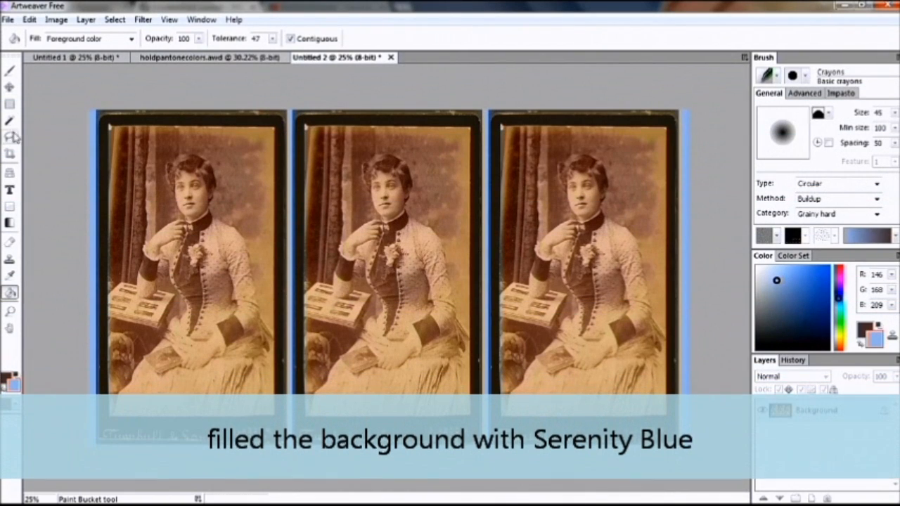
- Select an oval area around the woman in the first photograph and copy it onto a new layer
click(10, 104)
click(172, 38)
drag(120, 398, 267, 135)
click(10, 292)
key(ctrl+d)
click(30, 19)
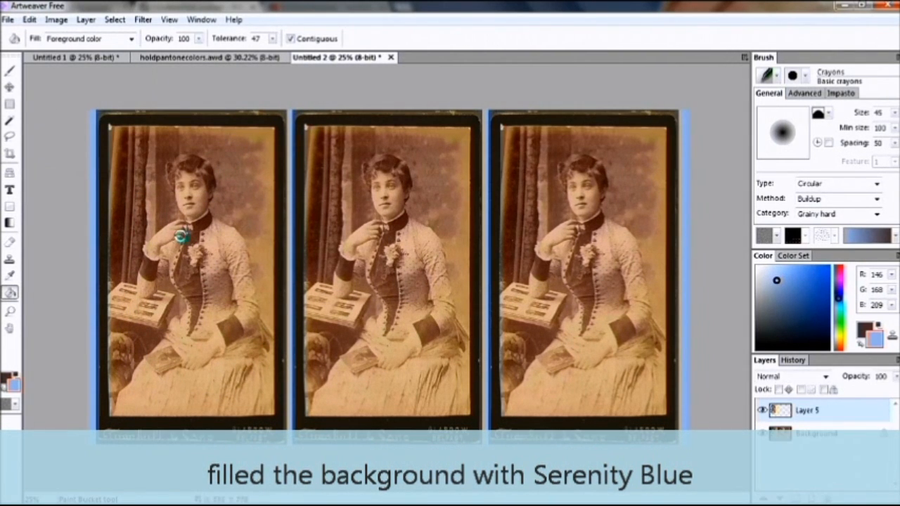
- Undo a trial fill of the first photograph's backdrop and draw a Serenity blue rectangle over its picture area as a matte
click(237, 184)
key(ctrl+z)
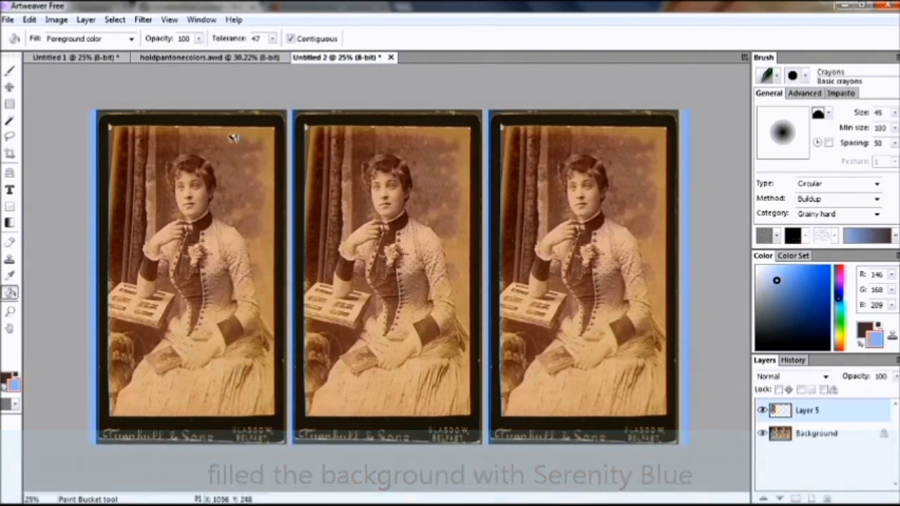
click(10, 206)
mouse_move(113, 415)
mouse_down()
mouse_move(207, 207)
mouse_move(271, 135)
mouse_up()
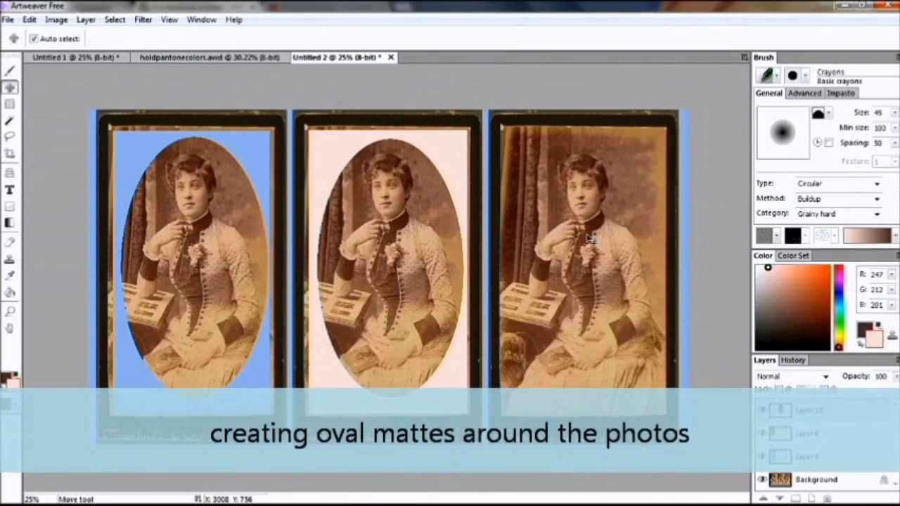
click(85, 19)
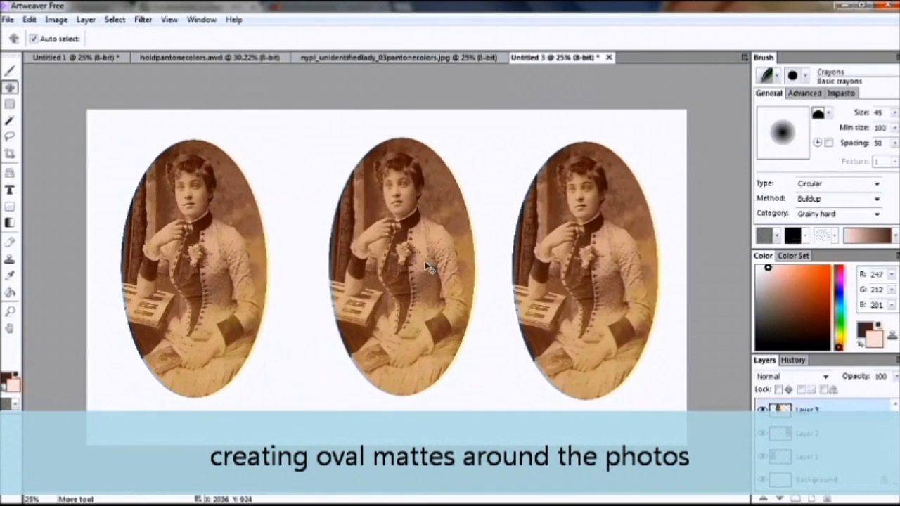
- Position the middle oval portrait evenly between the other two in Untitled 3 and flatten the image
drag(411, 273, 416, 273)
click(86, 19)
click(85, 167)
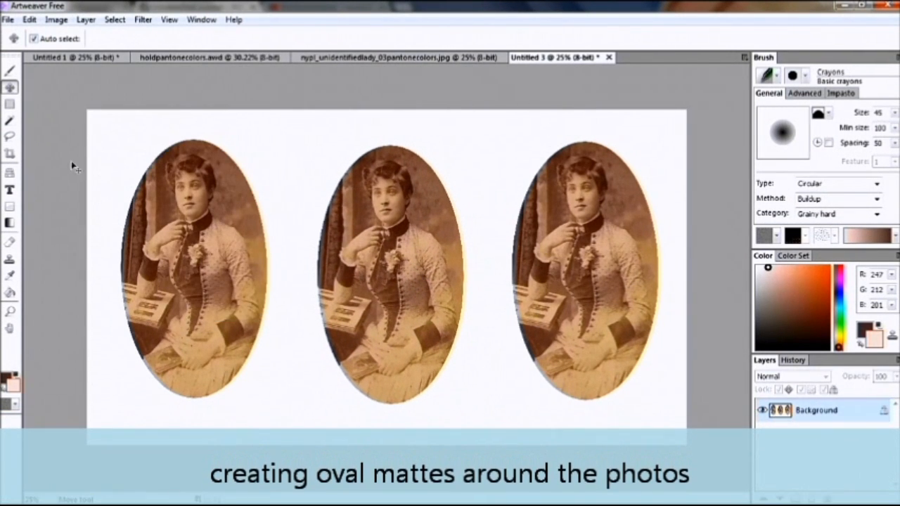
- Sample Serenity blue from the photograph border in Untitled 1 and fill the white background around the ovals in Untitled 3
click(10, 292)
click(57, 58)
click(10, 275)
click(94, 116)
click(554, 57)
click(10, 293)
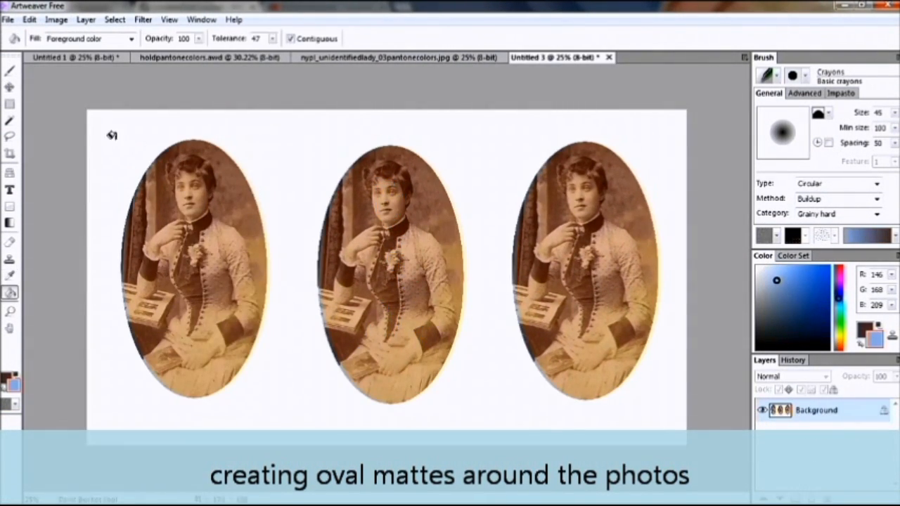
- Undo the small trial selection, then select a large rectangular area around all three ovals and copy it
click(10, 104)
drag(110, 425, 183, 178)
click(29, 19)
click(74, 35)
click(156, 38)
drag(100, 428, 677, 120)
click(29, 19)
click(62, 83)
- Draw a dark grey rectangle (R 70, G 75, B 84) just inside the canvas edges over the three ovals
click(10, 206)
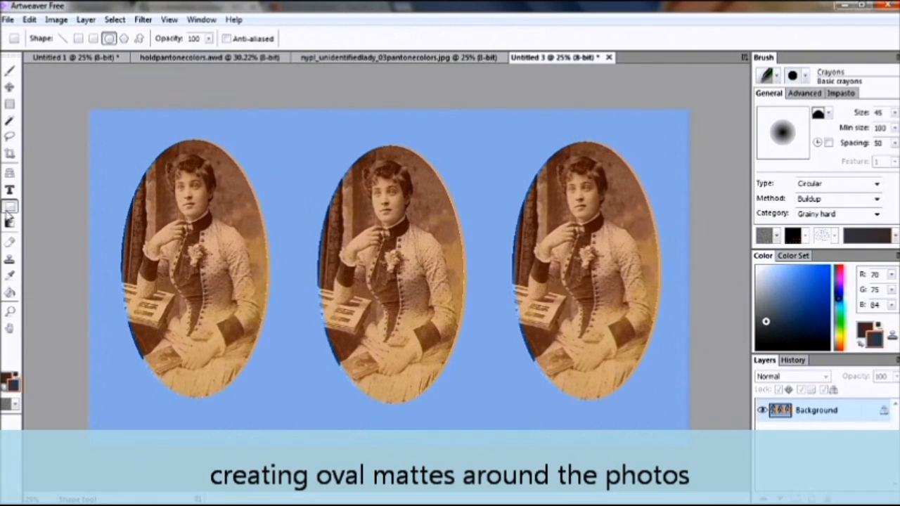
click(78, 38)
drag(94, 437, 679, 115)
- Paste the copied area over the dark rectangle, center it to leave a thin dark border, and flatten the image
click(29, 19)
click(63, 113)
click(10, 87)
drag(365, 213, 366, 215)
click(57, 20)
mouse_move(86, 20)
click(160, 317)
- Select the left oval portrait, then draw dark grey ovals slightly larger than the portraits over them
click(10, 104)
drag(120, 404, 265, 140)
click(119, 397)
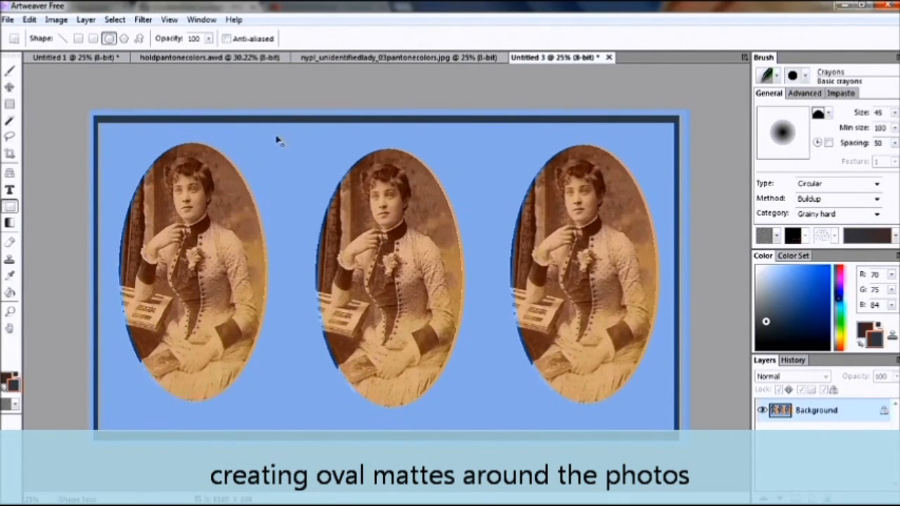
drag(109, 419, 276, 136)
drag(315, 415, 475, 135)
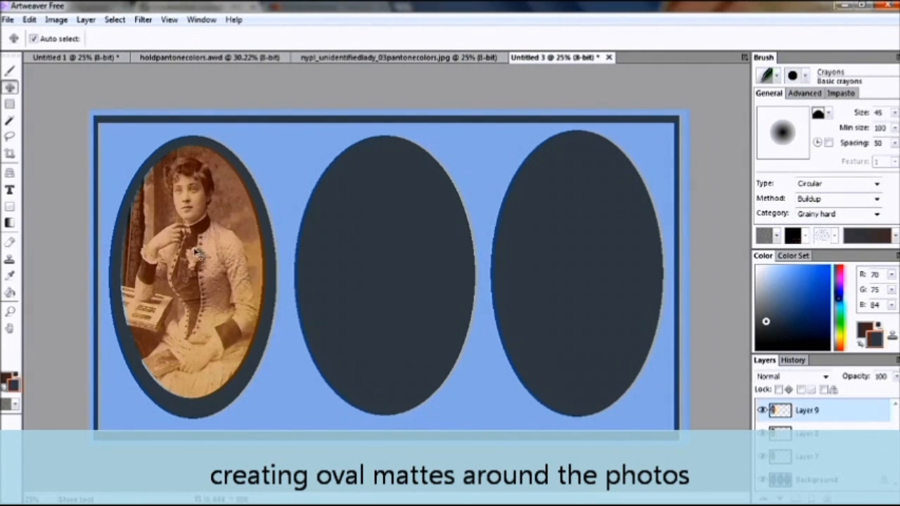
- Paste copies of the oval portrait and center one inside each of the three dark ovals
key(ctrl+v)
drag(580, 256, 590, 259)
drag(186, 280, 377, 279)
drag(202, 256, 204, 260)
- Paint the matte background with size 250 Captured bristle strokes in dark grey, pink (R 247, G 212, B 201) and blue (R 146, G 168, B 209)
mouse_move(141, 137)
mouse_down()
mouse_move(105, 263)
mouse_move(239, 425)
mouse_move(406, 425)
mouse_move(478, 375)
mouse_move(671, 394)
mouse_move(673, 120)
mouse_move(495, 183)
mouse_move(330, 112)
mouse_move(89, 176)
mouse_move(115, 383)
mouse_move(105, 415)
mouse_up()
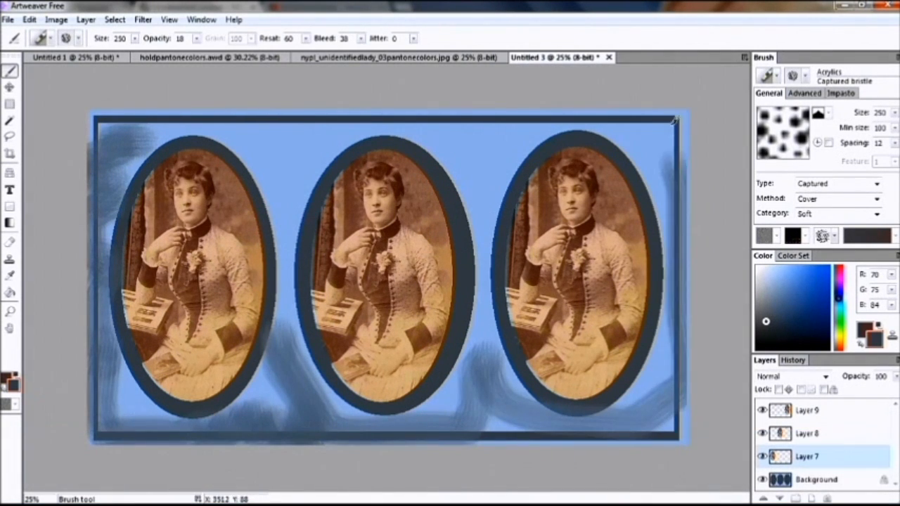
click(10, 275)
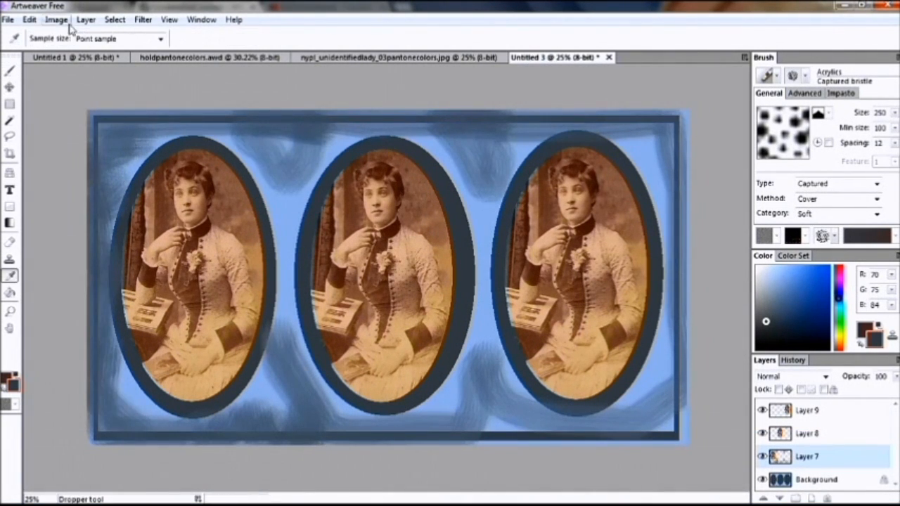
click(70, 57)
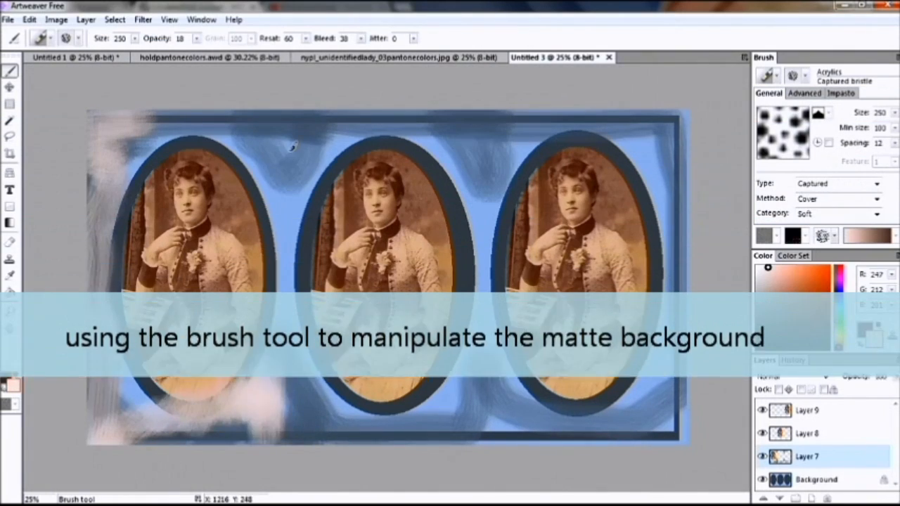
mouse_move(293, 146)
mouse_down()
mouse_move(125, 167)
mouse_move(303, 380)
mouse_move(473, 144)
mouse_move(526, 109)
mouse_up()
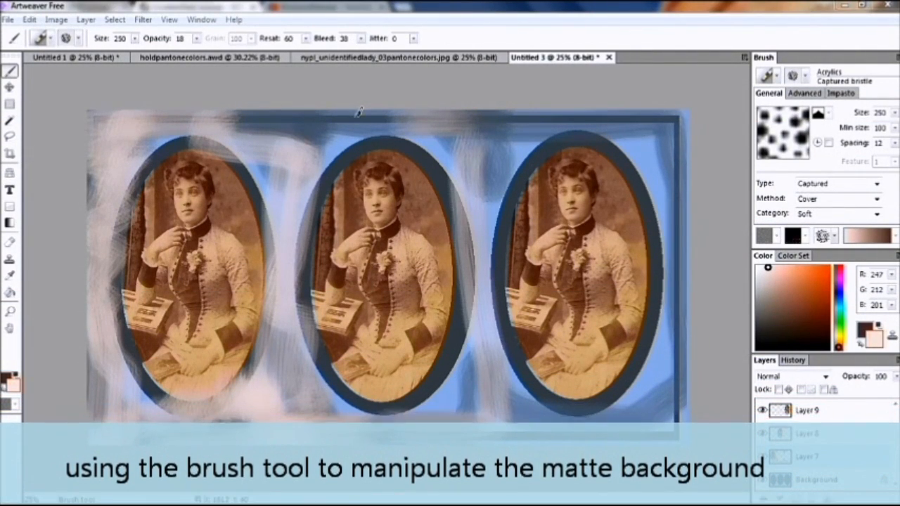
mouse_move(275, 151)
mouse_down()
mouse_move(358, 125)
mouse_move(687, 134)
mouse_move(657, 326)
mouse_move(439, 356)
mouse_move(351, 120)
mouse_move(672, 126)
mouse_move(87, 402)
mouse_up()
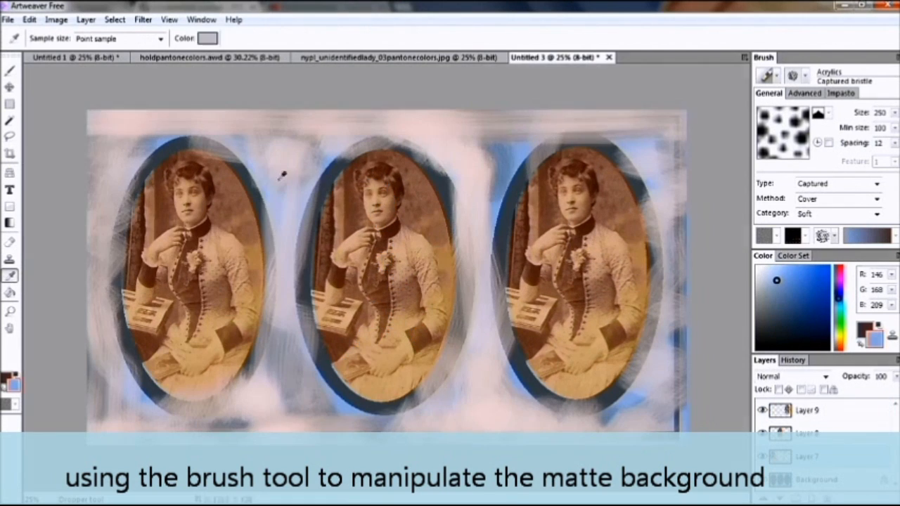
mouse_move(85, 135)
mouse_down()
mouse_move(93, 227)
mouse_move(147, 375)
mouse_move(267, 205)
mouse_move(118, 223)
mouse_move(310, 230)
mouse_move(440, 390)
mouse_move(509, 195)
mouse_move(525, 370)
mouse_move(442, 145)
mouse_up()
- Paint around the three oval portraits in pink (R 247, G 212, B 201) with the Artists Fairy dust brush at size 250
click(42, 38)
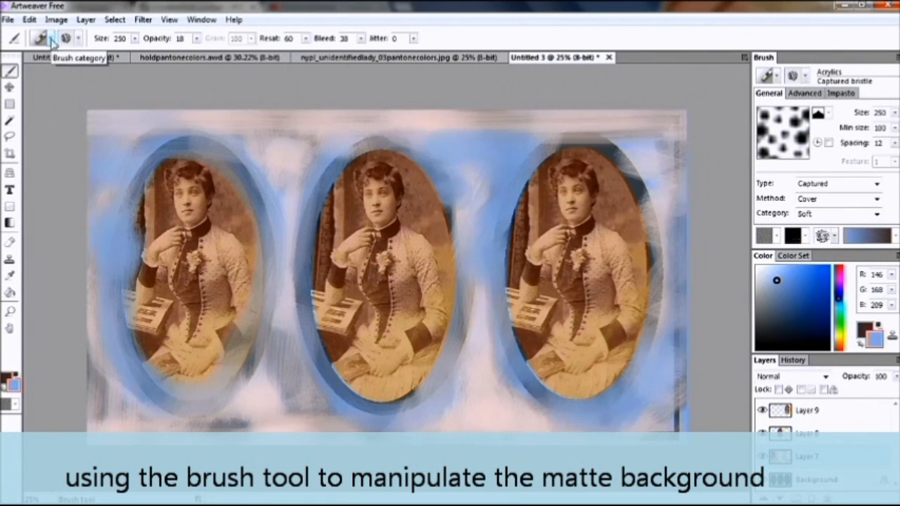
click(66, 101)
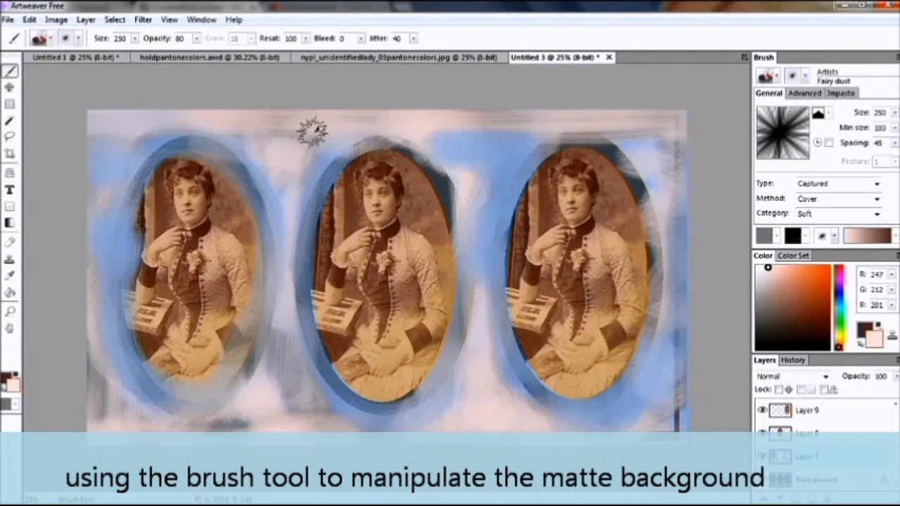
mouse_move(169, 144)
mouse_down()
mouse_move(113, 246)
mouse_move(267, 309)
mouse_move(116, 313)
mouse_move(245, 154)
mouse_move(414, 167)
mouse_move(344, 390)
mouse_move(664, 248)
mouse_move(634, 328)
mouse_up()
mouse_move(612, 145)
mouse_down()
mouse_move(650, 231)
mouse_move(517, 330)
mouse_move(513, 352)
mouse_move(447, 300)
mouse_move(392, 151)
mouse_up()
- Flatten the image with an aged look and paste the original oval portraits back over the three aged ones
click(86, 19)
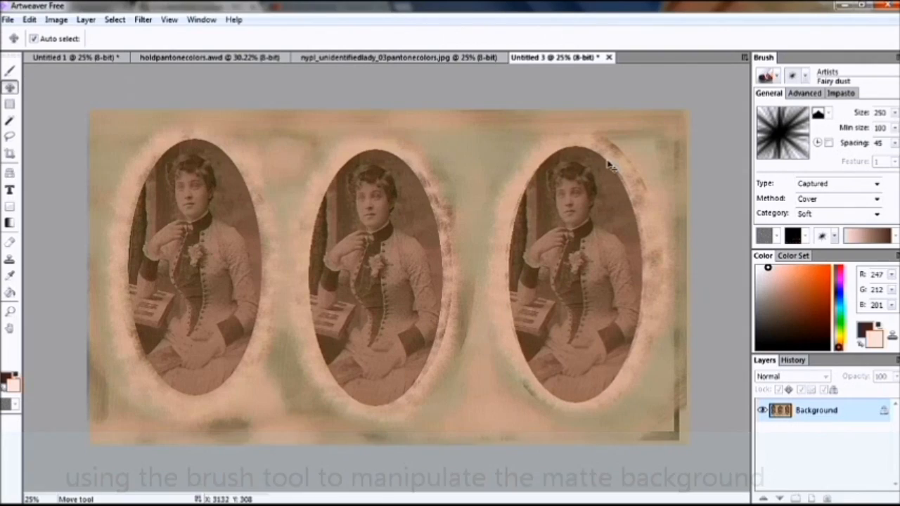
click(29, 19)
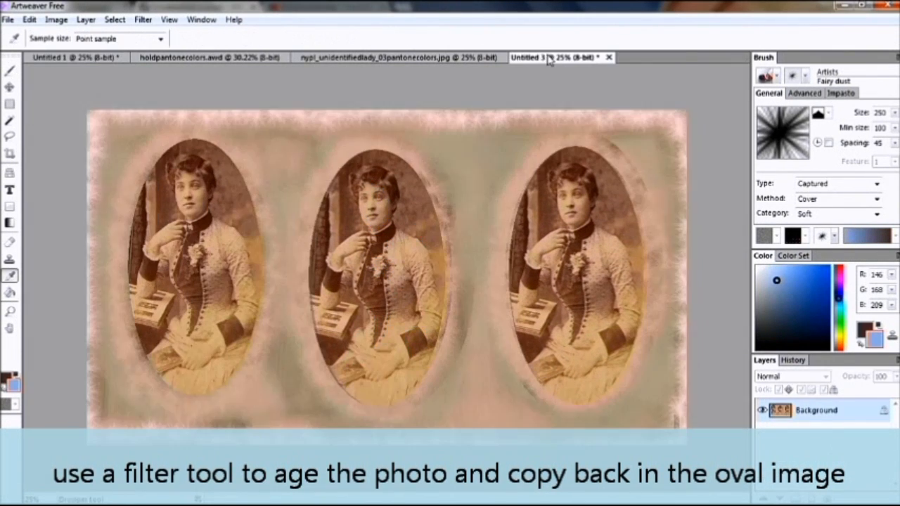
- Paint along the canvas edges with the Fairy dust brush, first in blue (R 146, G 168, B 209), then in pink (R 247, G 212, B 201)
click(10, 71)
mouse_move(104, 112)
mouse_down()
mouse_move(435, 99)
mouse_move(687, 131)
mouse_move(713, 251)
mouse_move(612, 439)
mouse_move(158, 414)
mouse_move(94, 323)
mouse_move(92, 141)
mouse_up()
key(i)
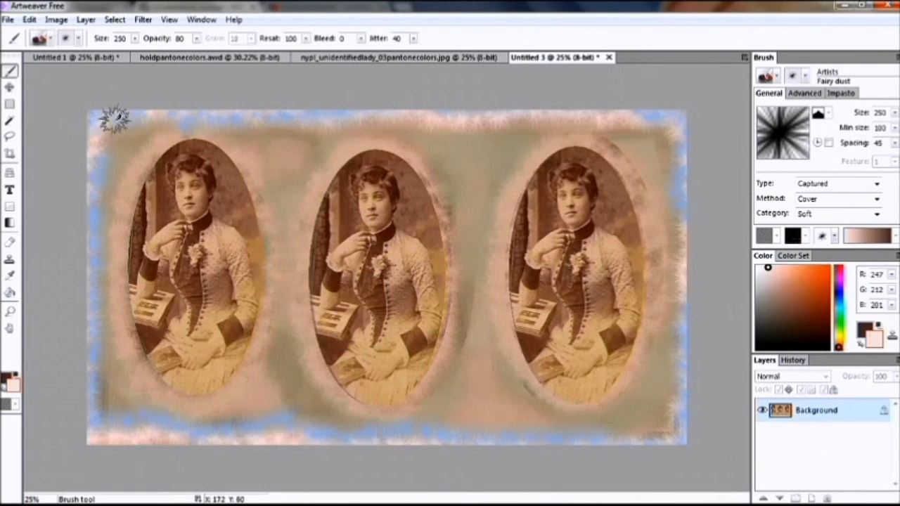
mouse_move(112, 119)
mouse_down()
mouse_move(96, 244)
mouse_move(118, 418)
mouse_move(646, 434)
mouse_move(687, 373)
mouse_move(677, 135)
mouse_move(639, 107)
mouse_move(305, 108)
mouse_move(345, 110)
mouse_up()
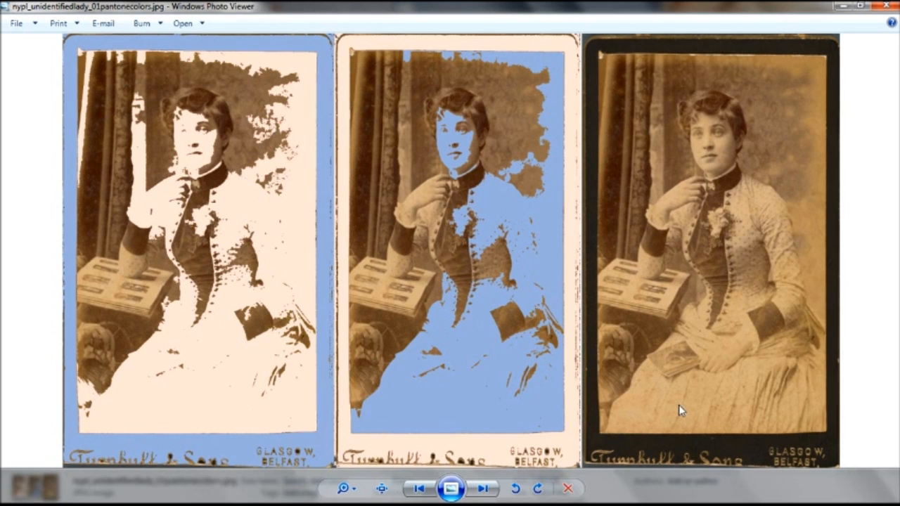
- Browse the finished Pantone color versions from 01 through 05 in Windows Photo Viewer
click(483, 489)
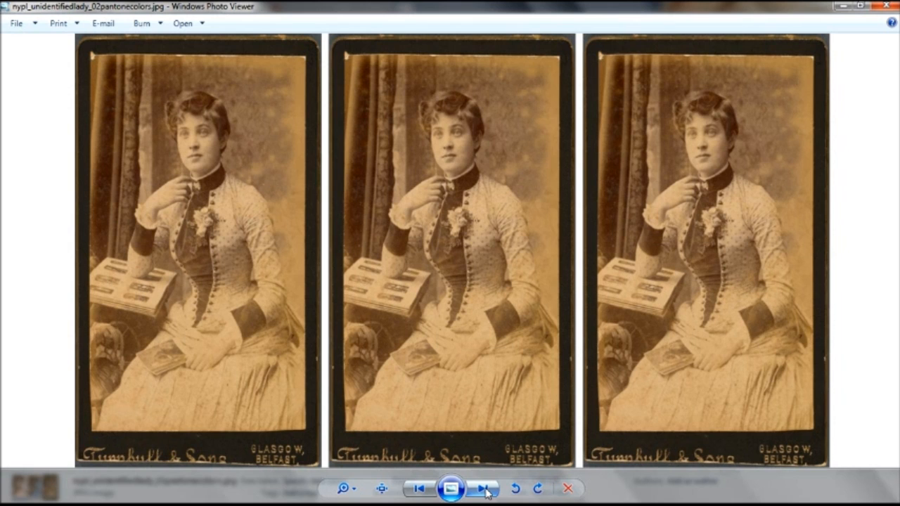
click(483, 489)
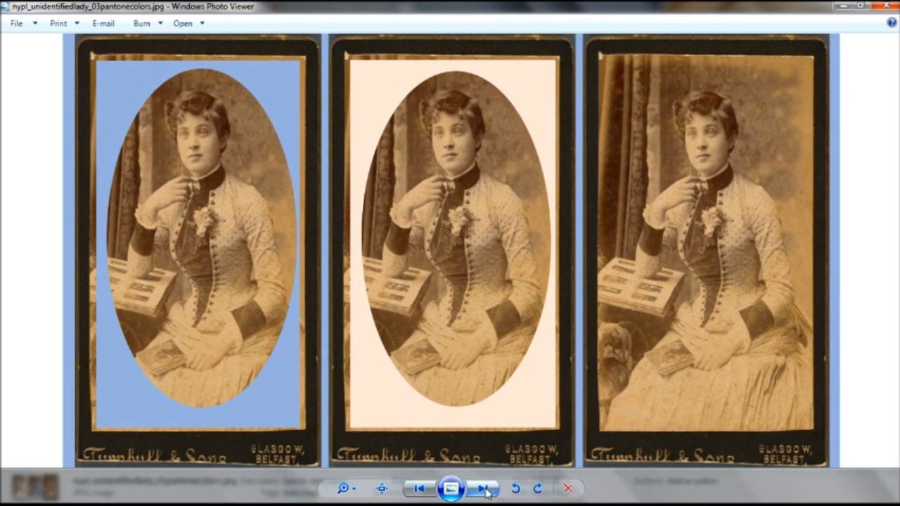
click(484, 489)
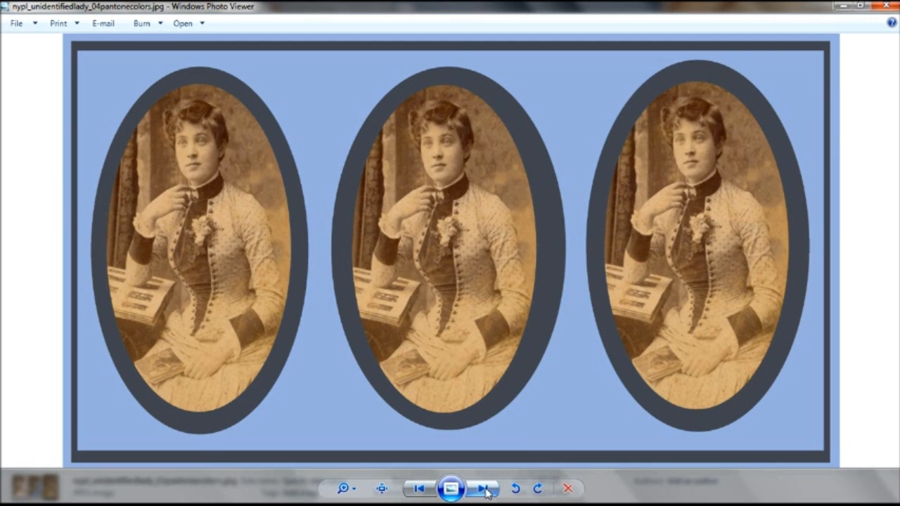
click(484, 490)
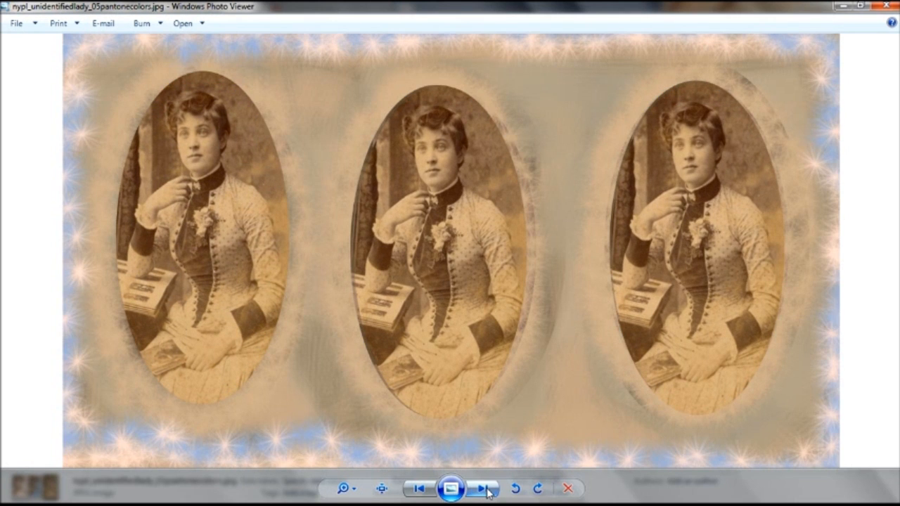